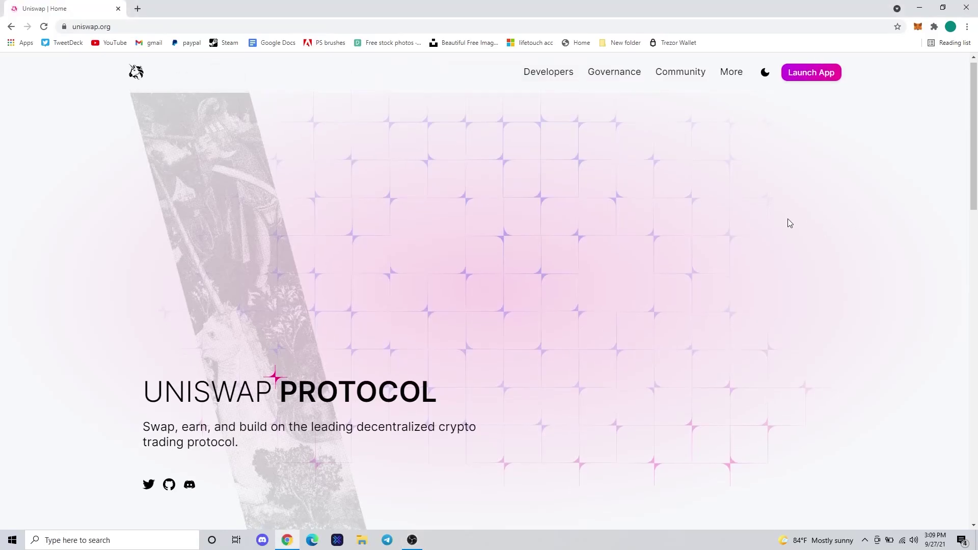
- Launch the Uniswap app from the homepage, opening the swap interface in a new tab
click(803, 78)
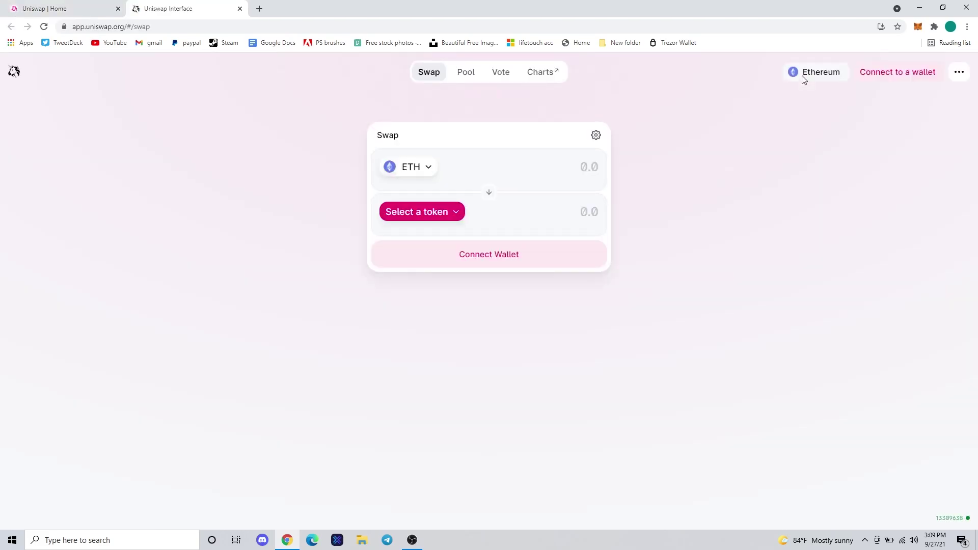
- Connect MetaMask to Uniswap with only the Techmaker team account, leaving MAIN 1 unconnected
click(898, 78)
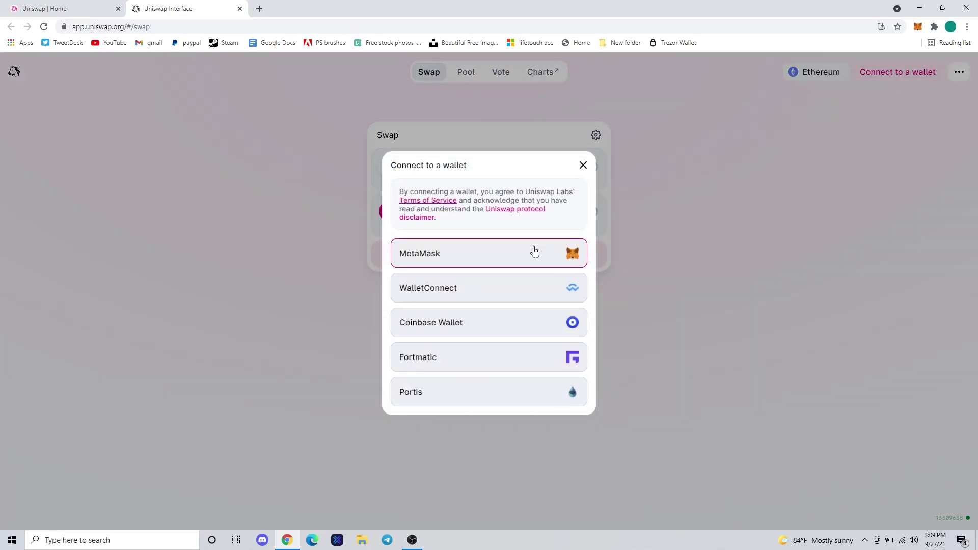
click(535, 253)
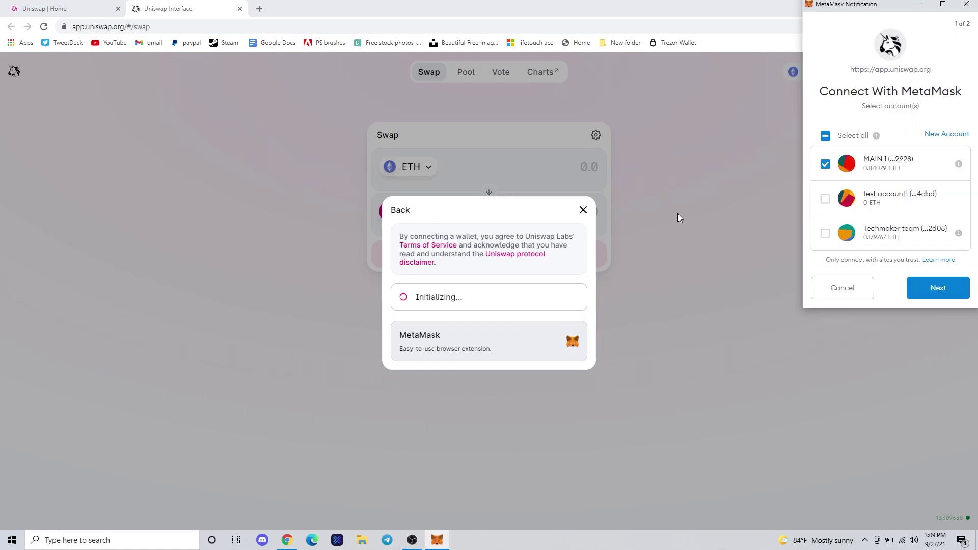
click(826, 163)
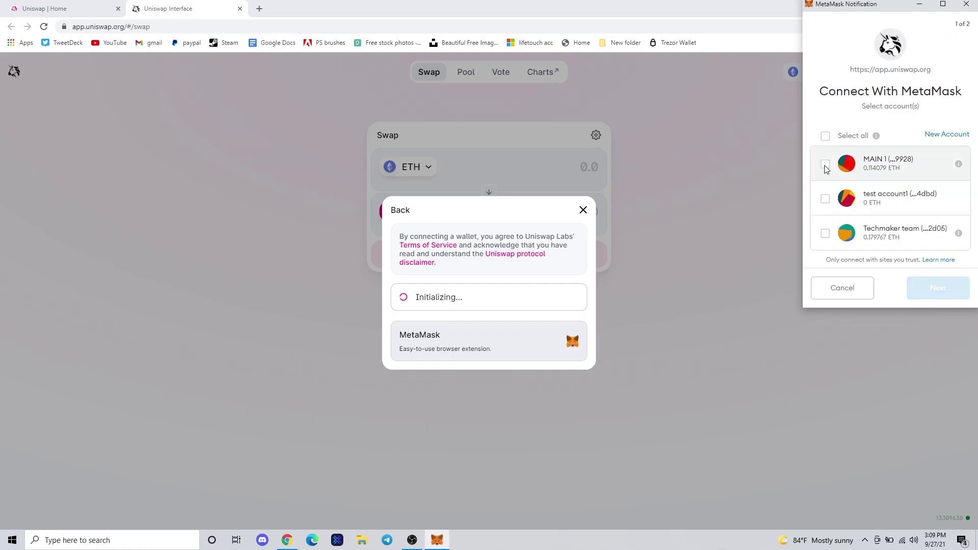
click(826, 234)
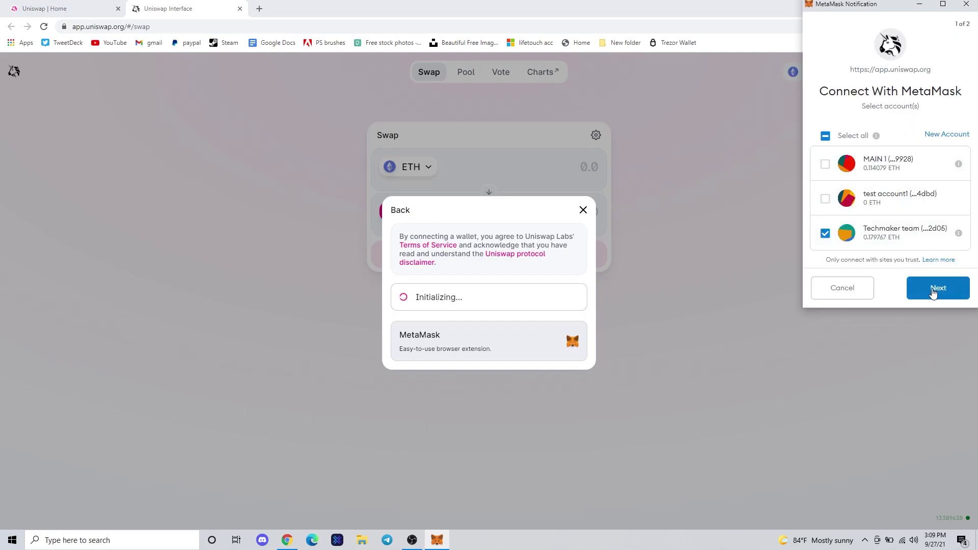
click(932, 294)
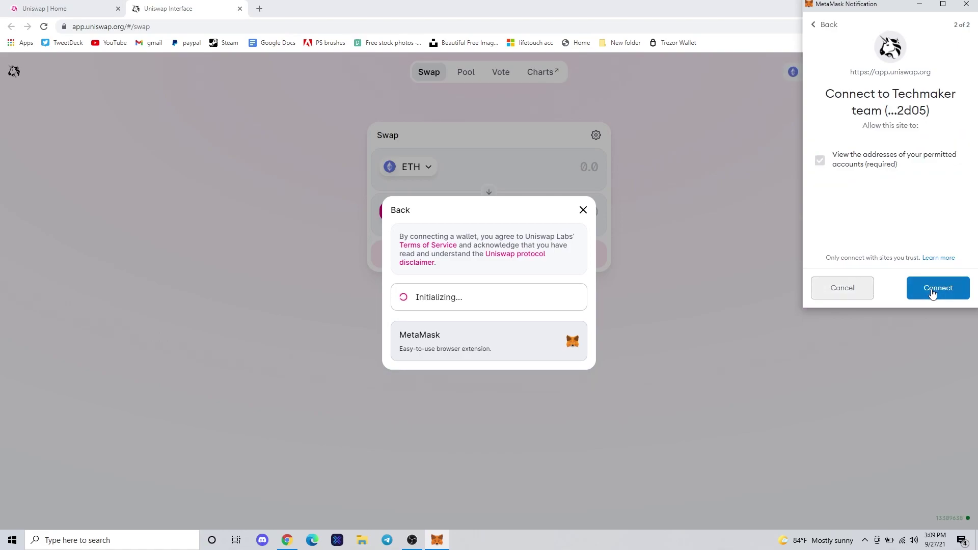
click(937, 288)
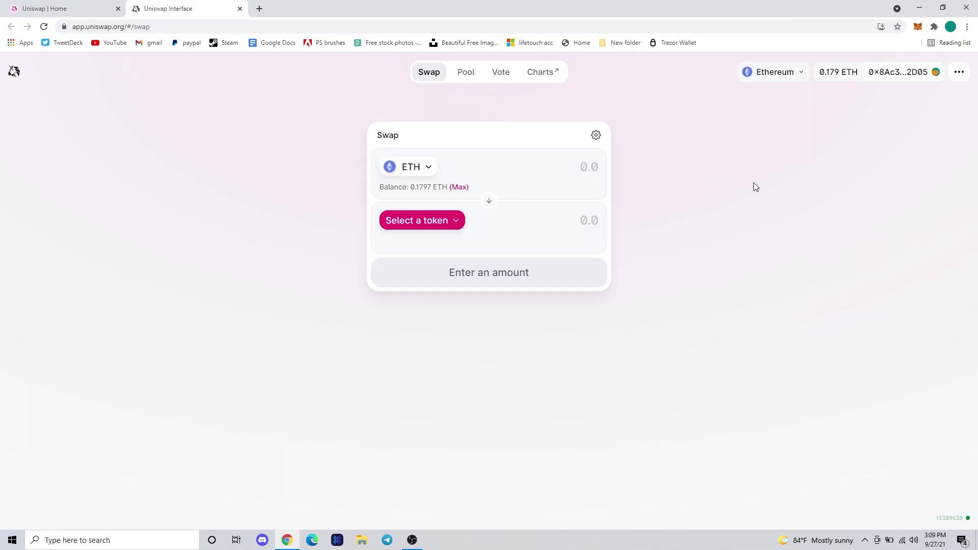
- Choose LINK as the token to receive and set the amount to 10 LINK
click(448, 223)
text(link)
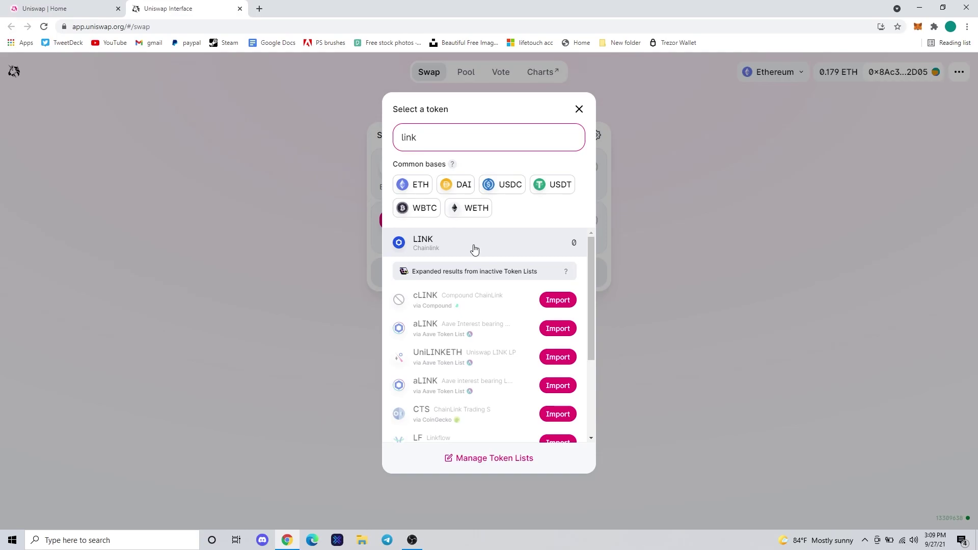
click(473, 249)
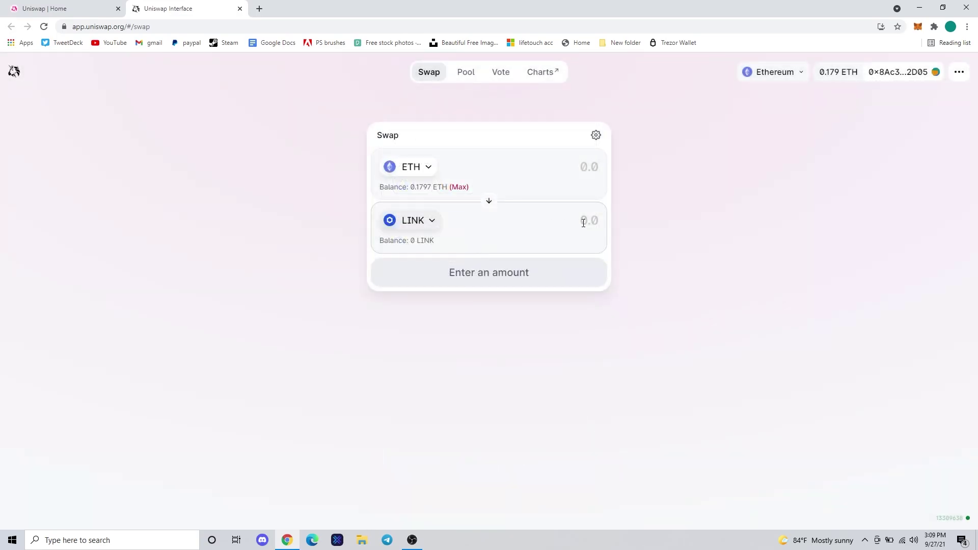
click(585, 220)
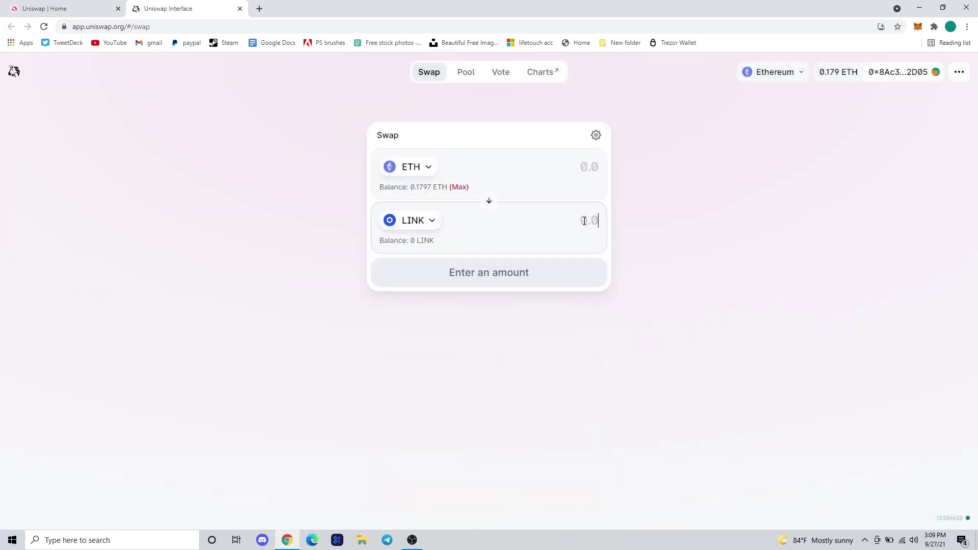
text(2.)
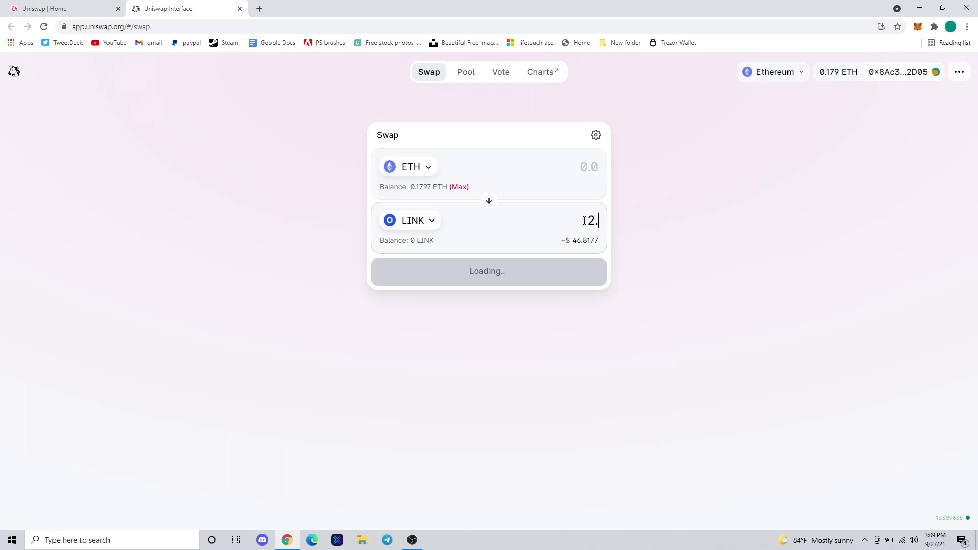
text(0)
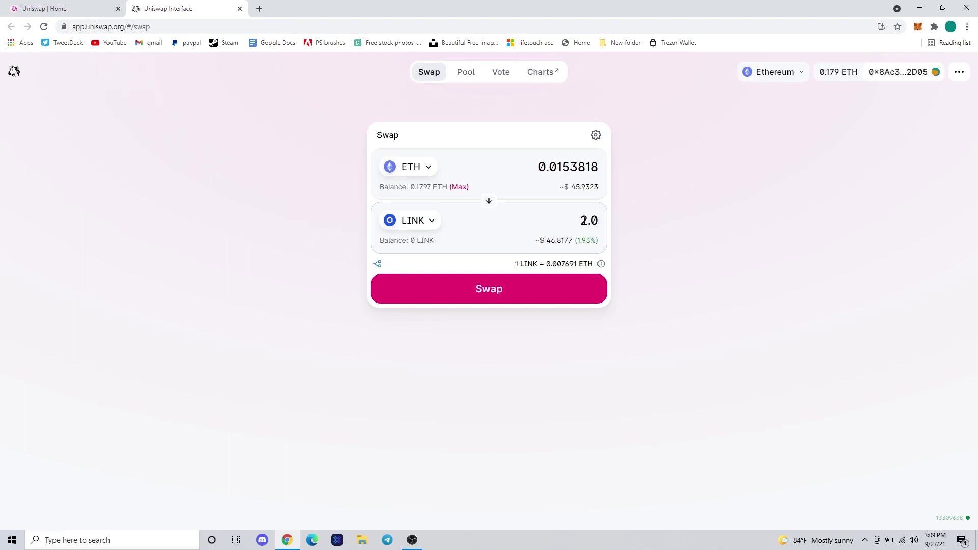
mouse_move(600, 263)
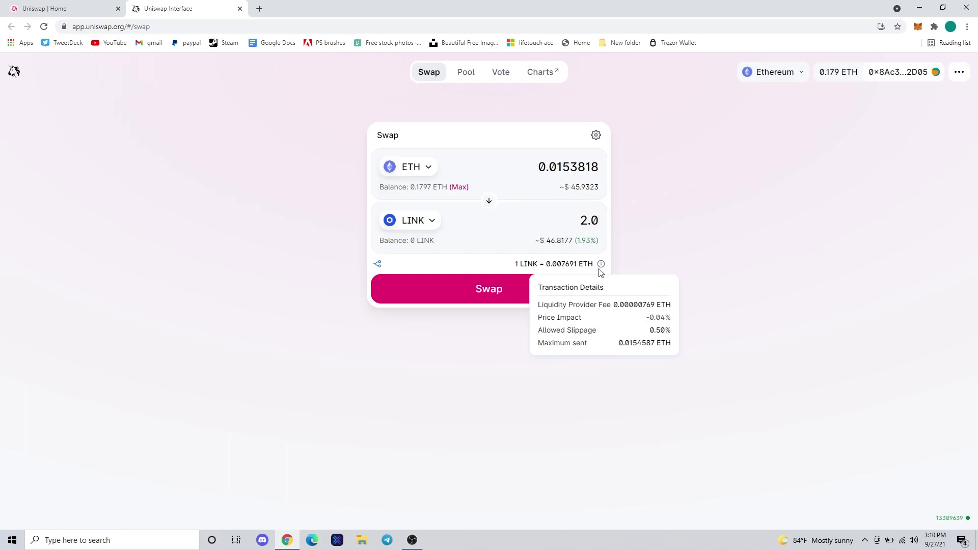
key(BackSpace)
key(BackSpace)
key(BackSpace)
text(10)
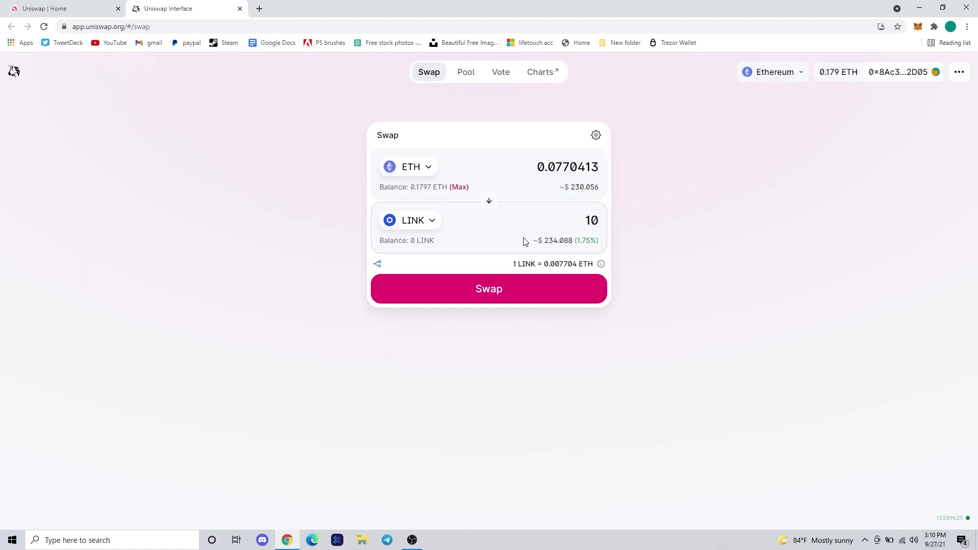
- Review and confirm the swap of 0.0770413 ETH for 10 LINK
click(517, 291)
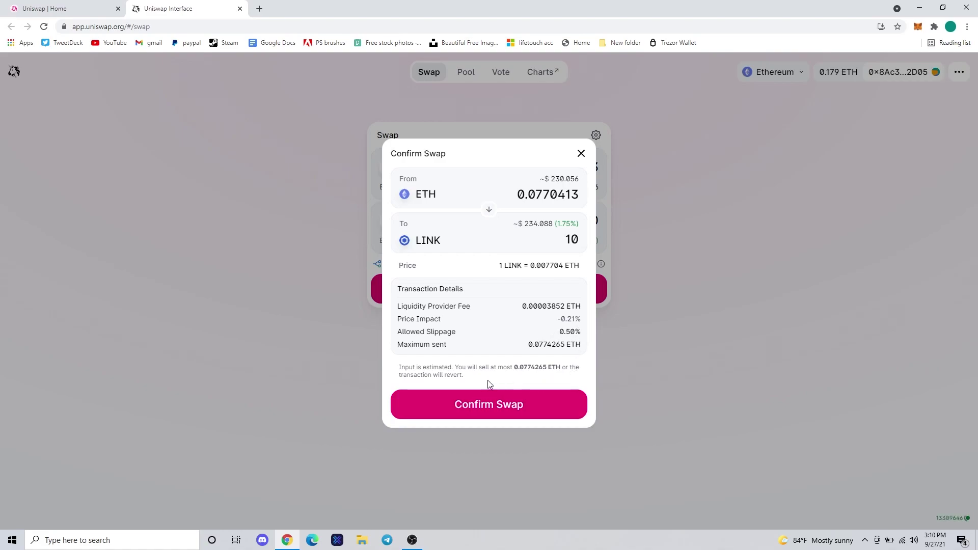
click(528, 403)
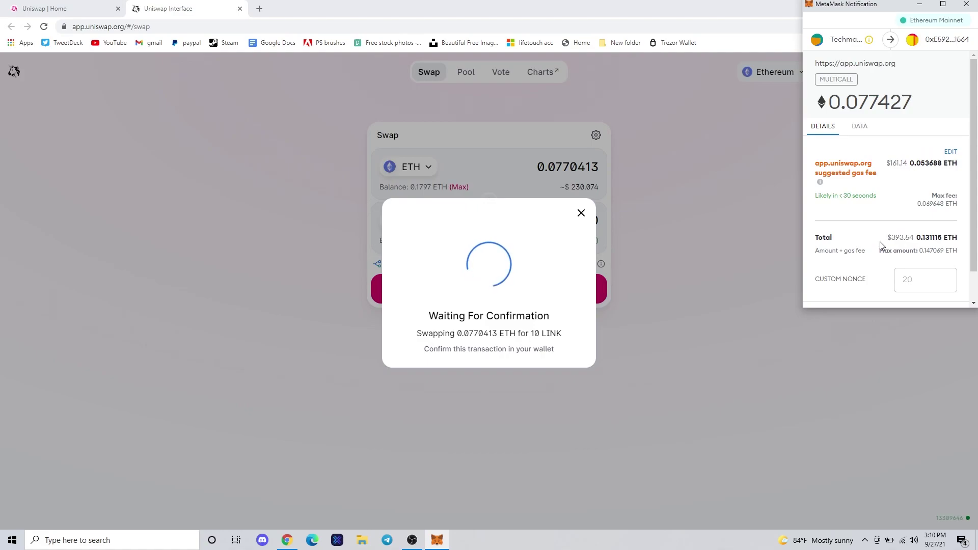
scroll(885, 236, down, 1)
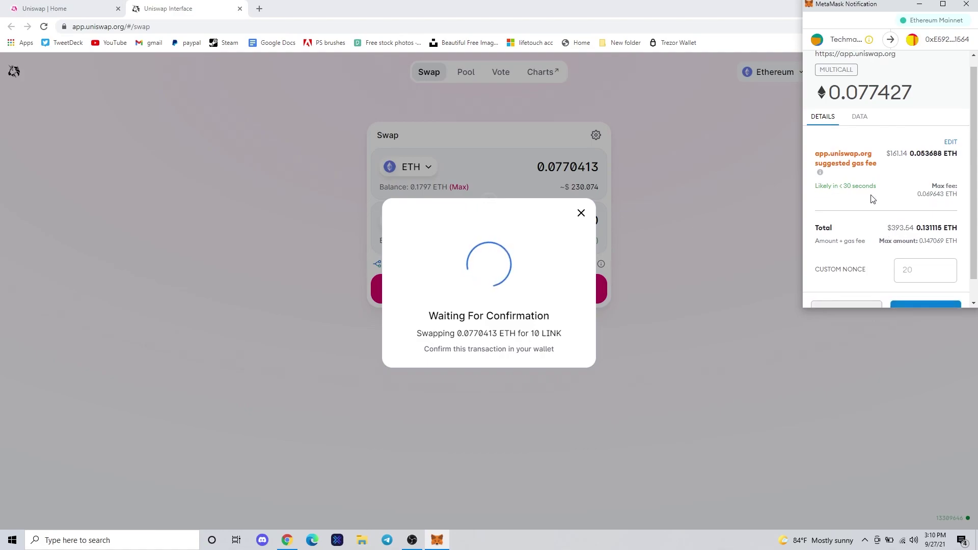
scroll(871, 199, down, 2)
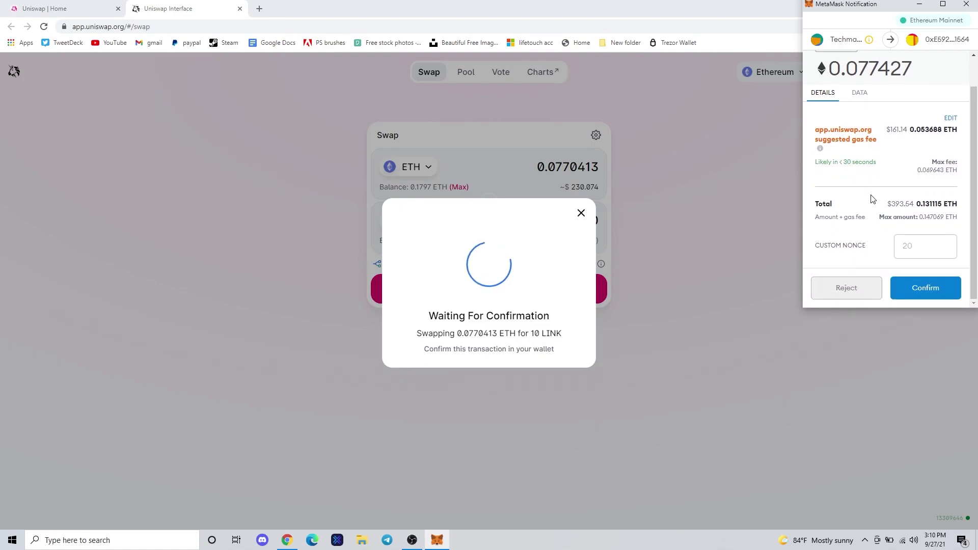
- Approve the ETH-to-LINK swap in MetaMask, retrying Confirm until it goes through
click(926, 289)
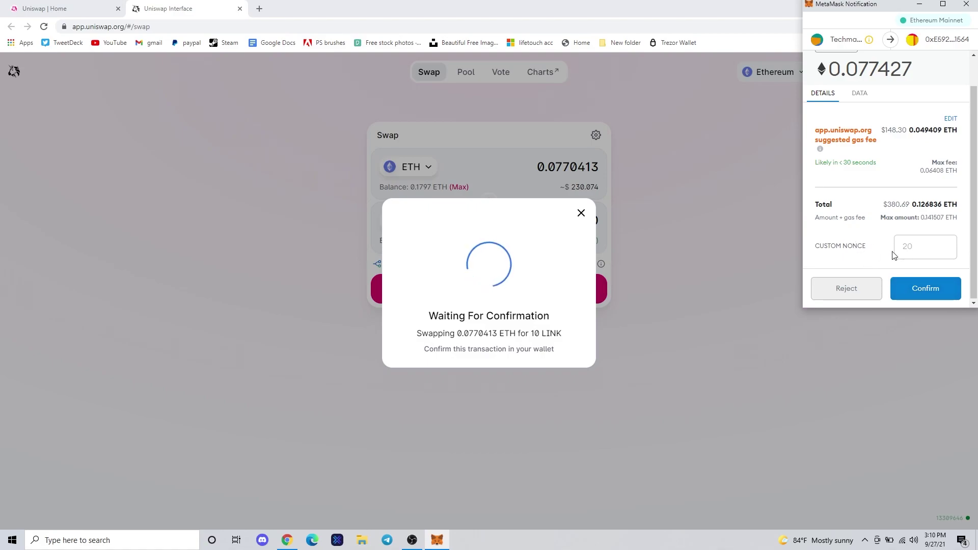
click(922, 282)
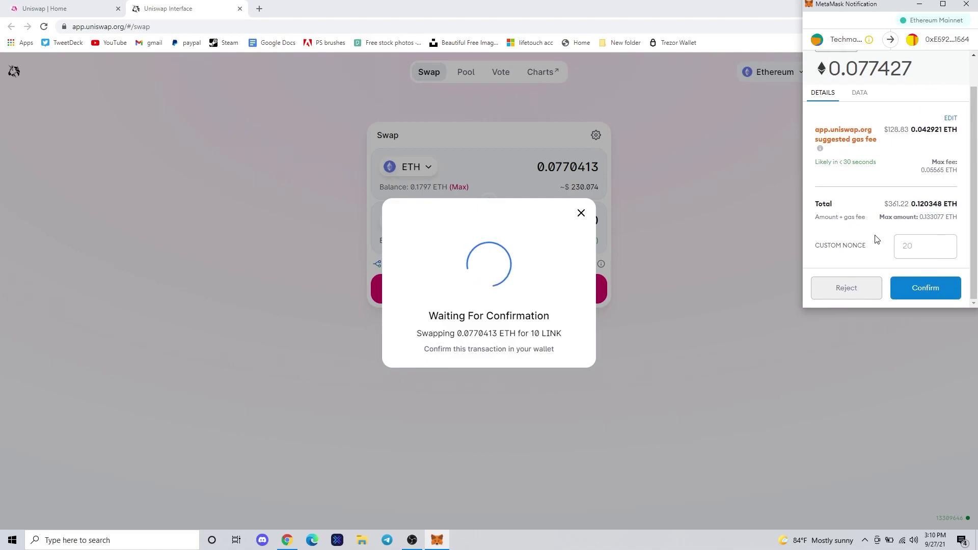
click(935, 290)
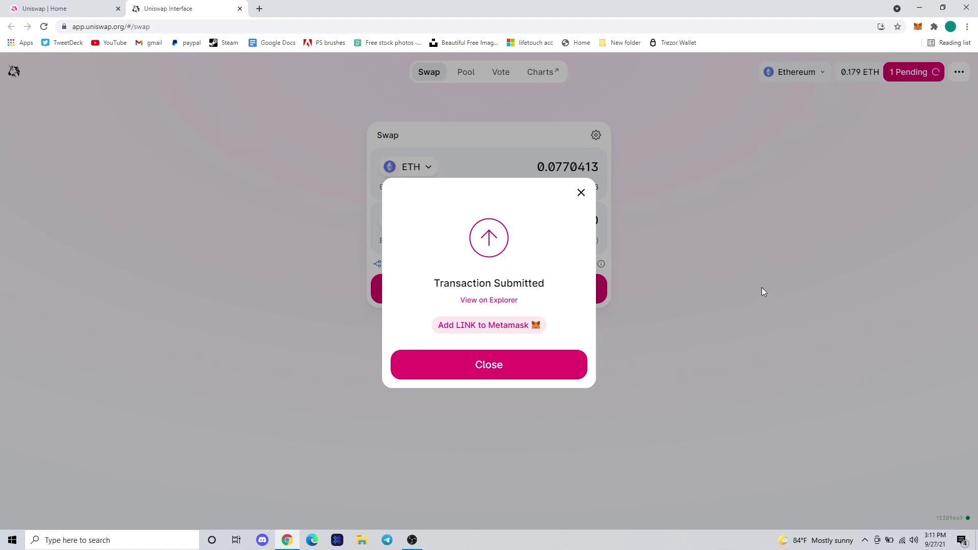
- Add the LINK token to MetaMask and close the transaction submitted notice
click(523, 332)
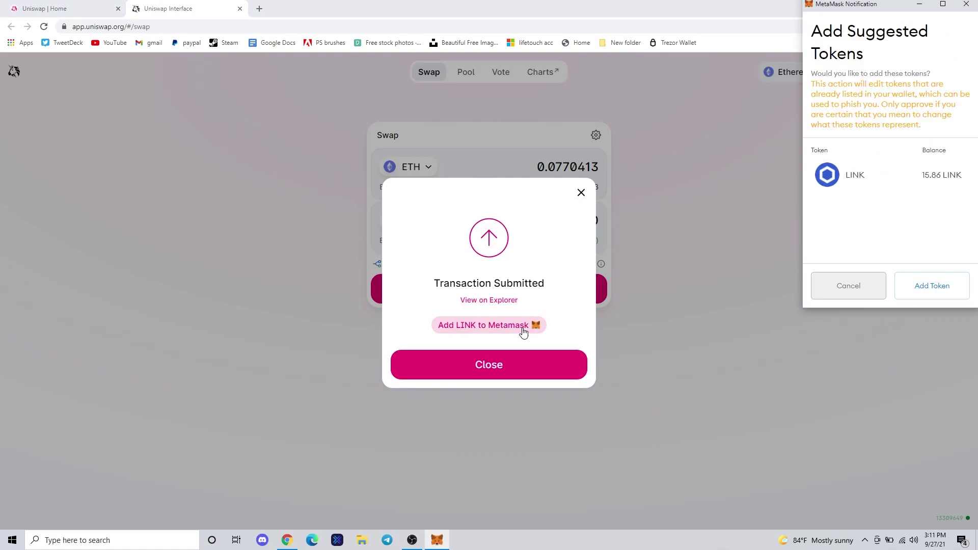
click(930, 290)
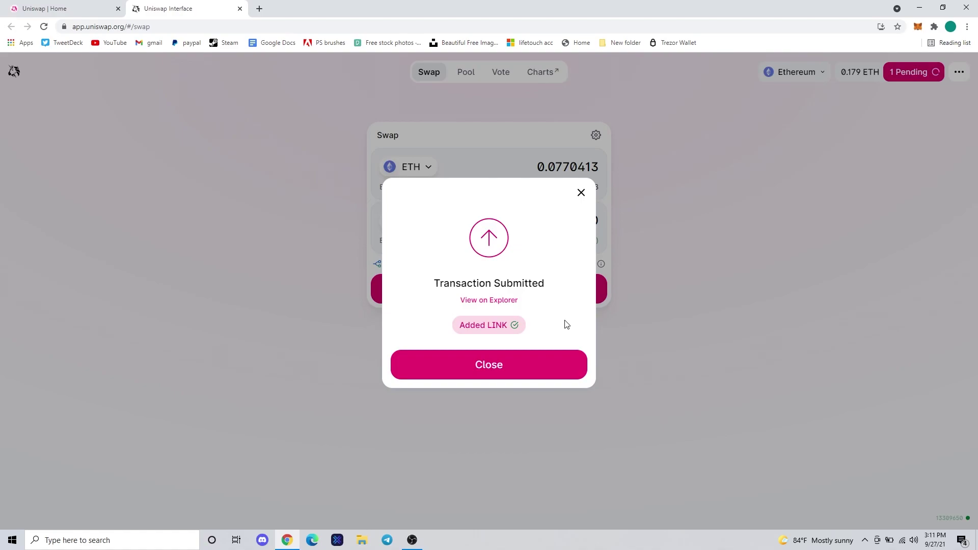
click(536, 374)
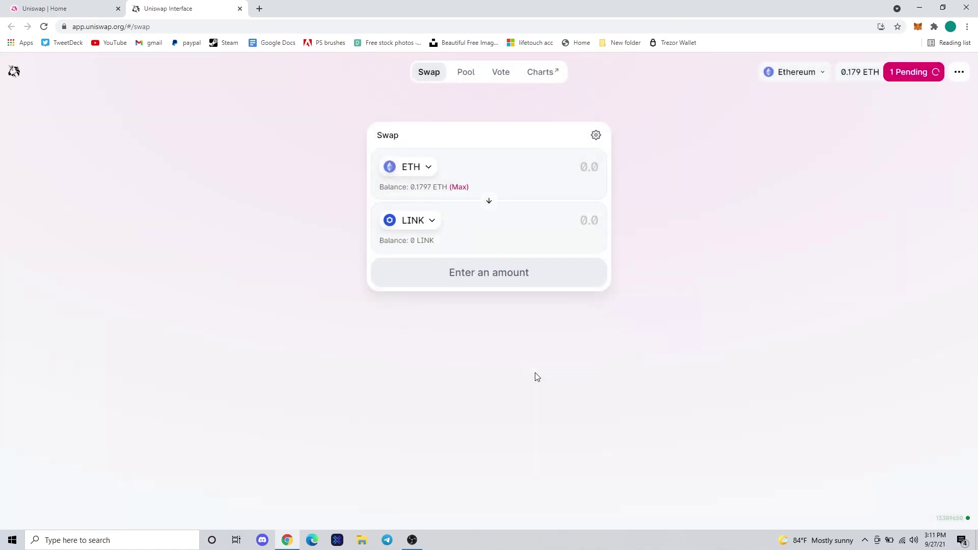
- Open MetaMask on the connected account and view its token assets
click(920, 28)
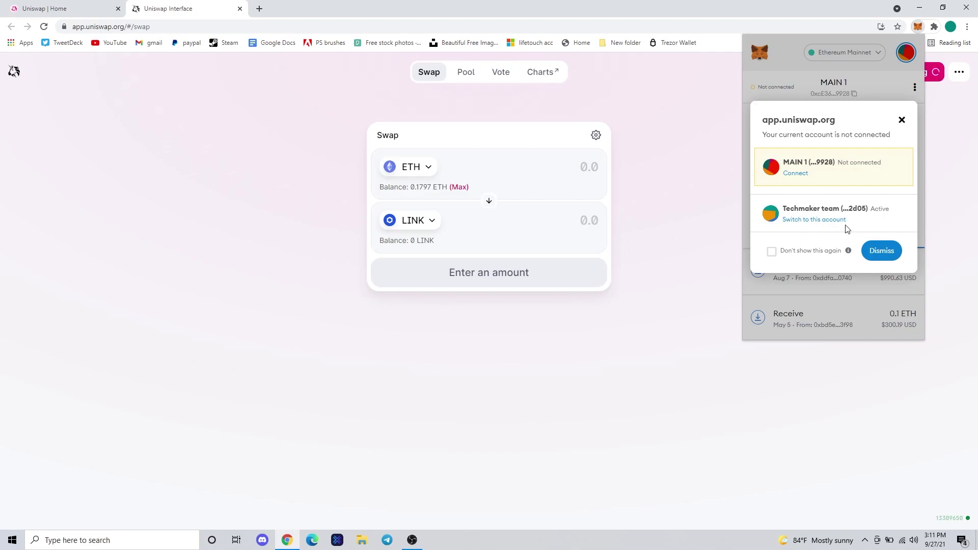
click(833, 221)
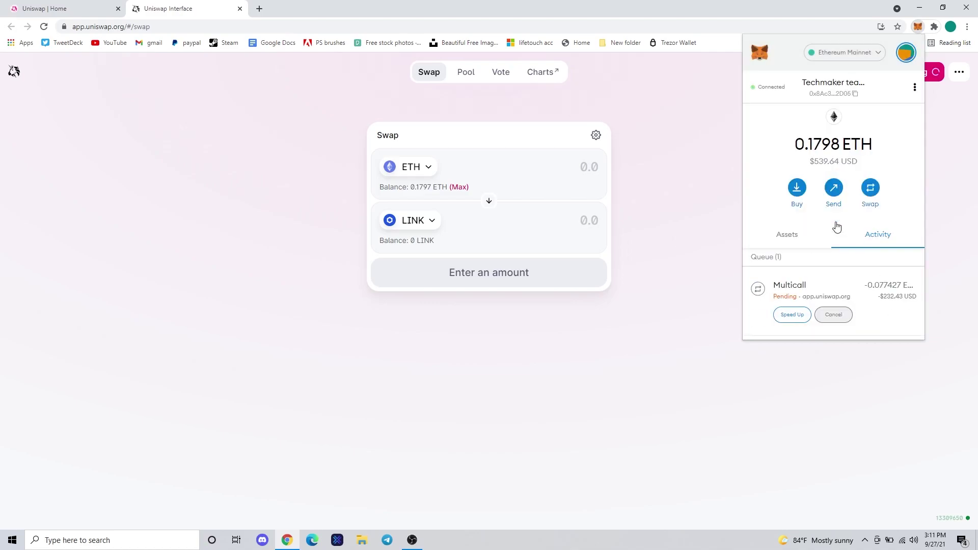
scroll(837, 228, down, 1)
scroll(837, 226, down, 1)
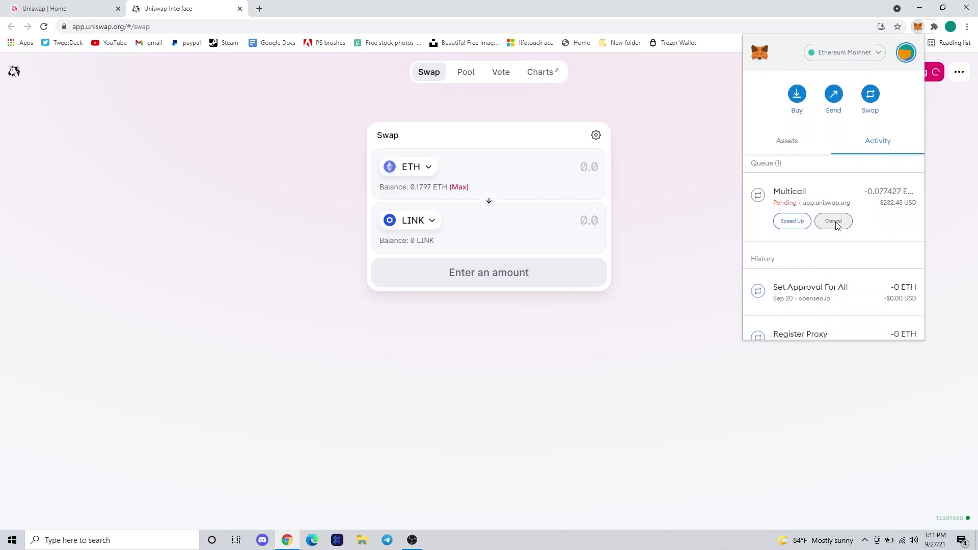
click(793, 142)
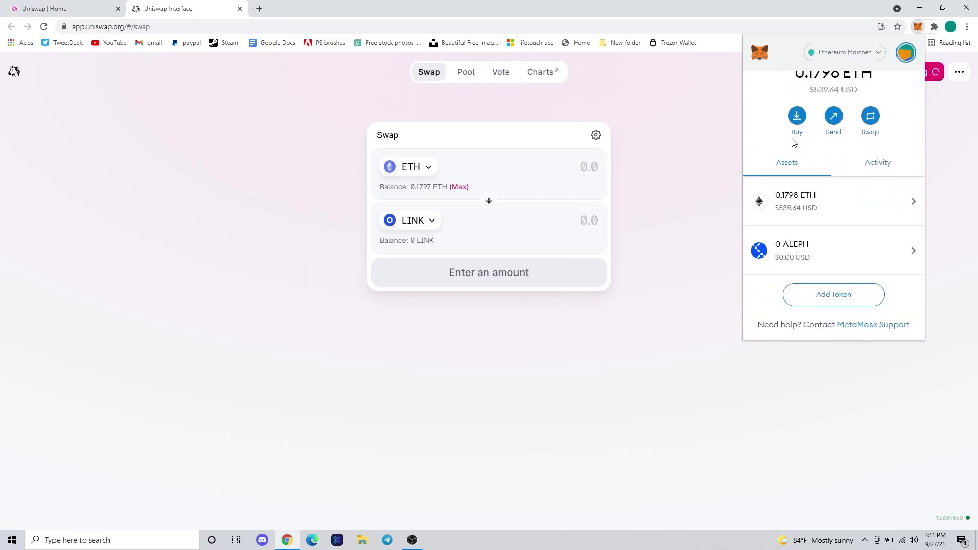
- Add Chainlink Token (LINK) to the wallet, check the 10 LINK balance, then close MetaMask
click(839, 296)
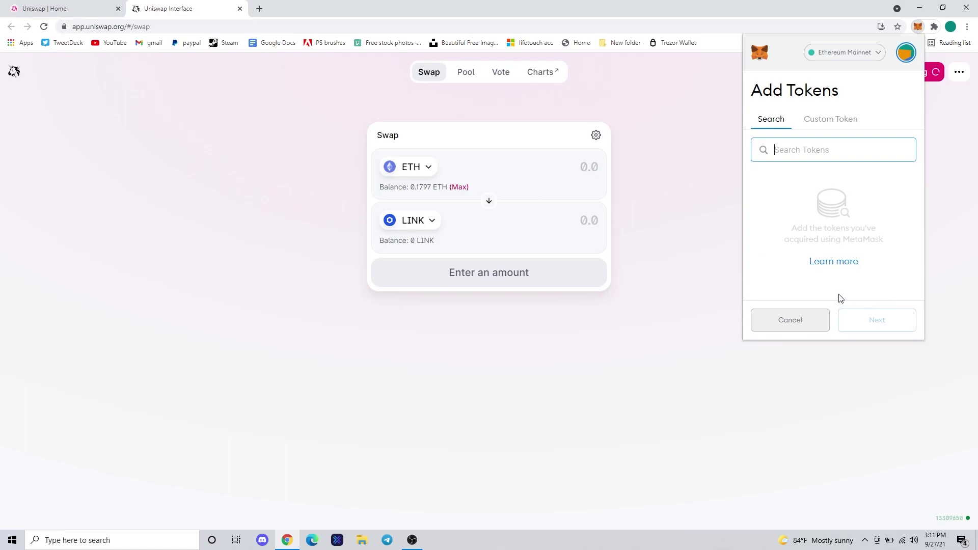
text(link)
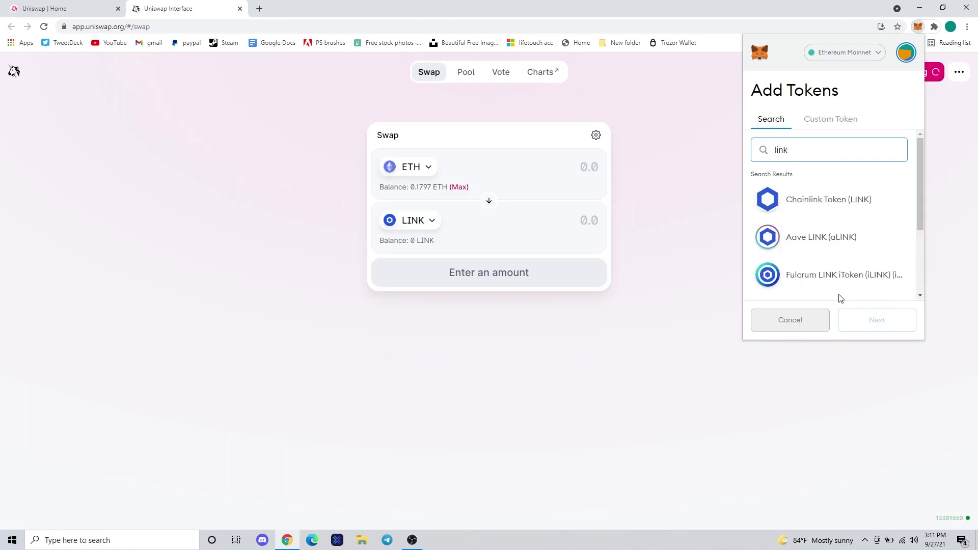
click(818, 203)
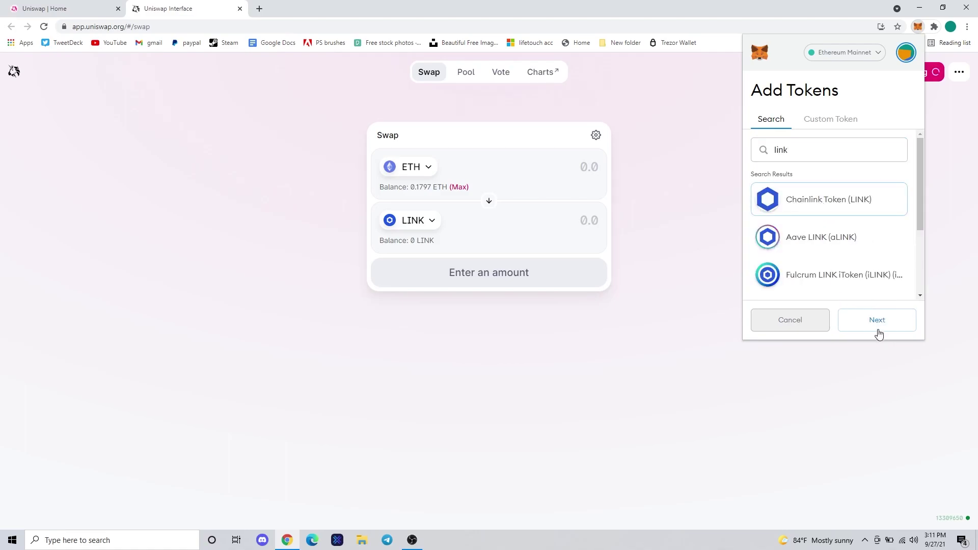
click(877, 324)
click(875, 327)
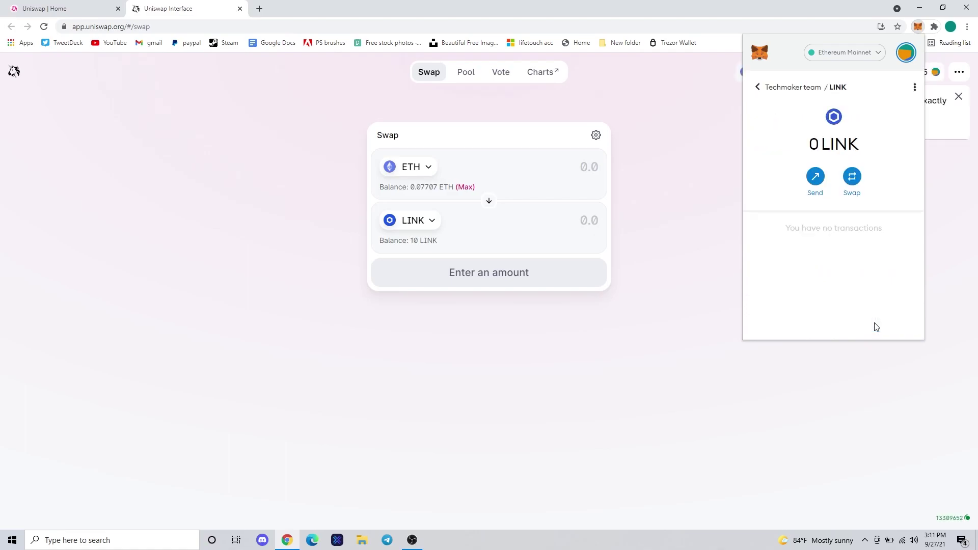
click(786, 92)
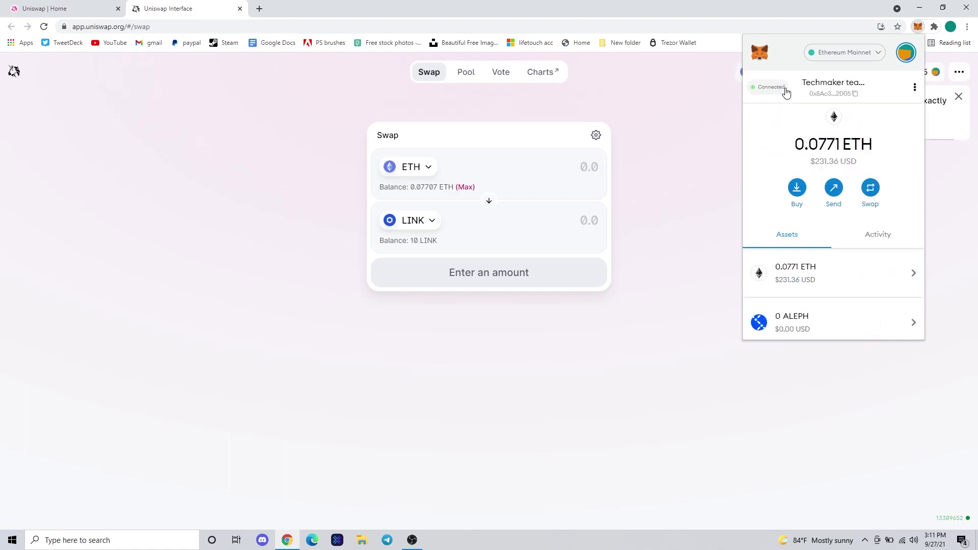
scroll(796, 243, down, 1)
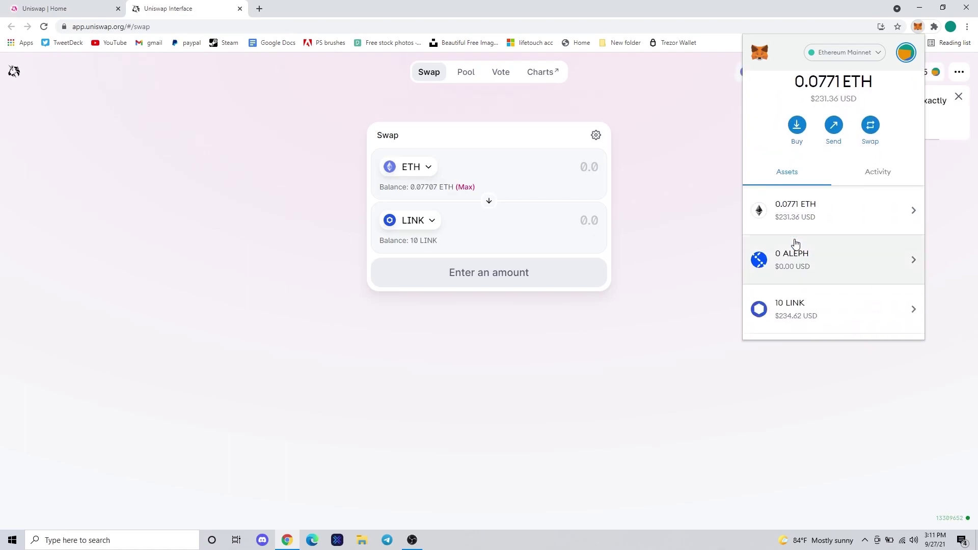
scroll(794, 244, down, 1)
scroll(794, 243, up, 2)
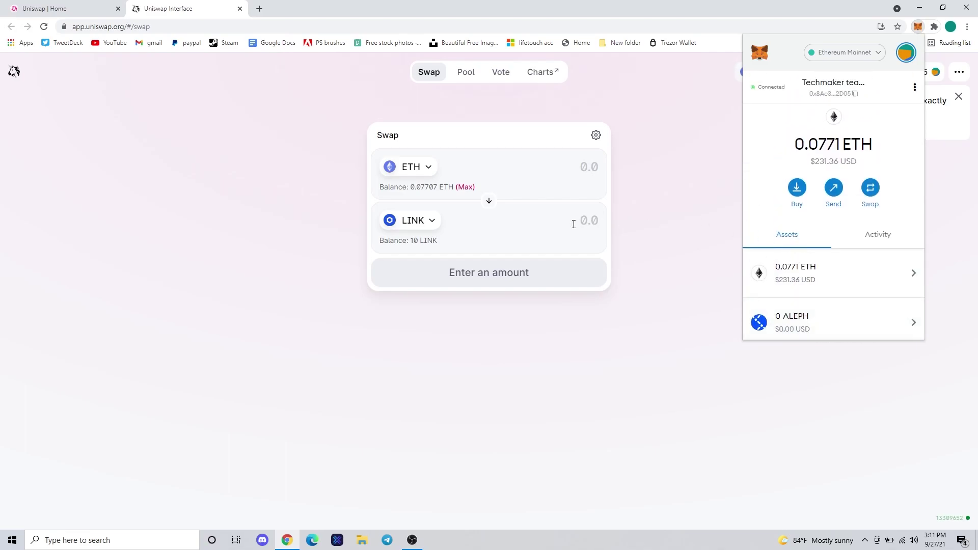
click(690, 214)
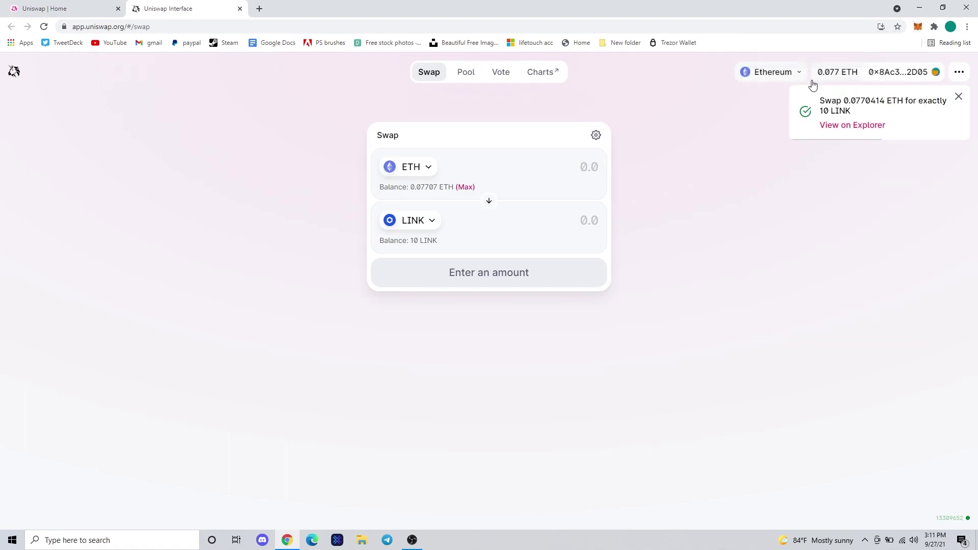
- Review the 10 LINK swap transaction on Etherscan in a new tab, then return to Uniswap
right_click(839, 132)
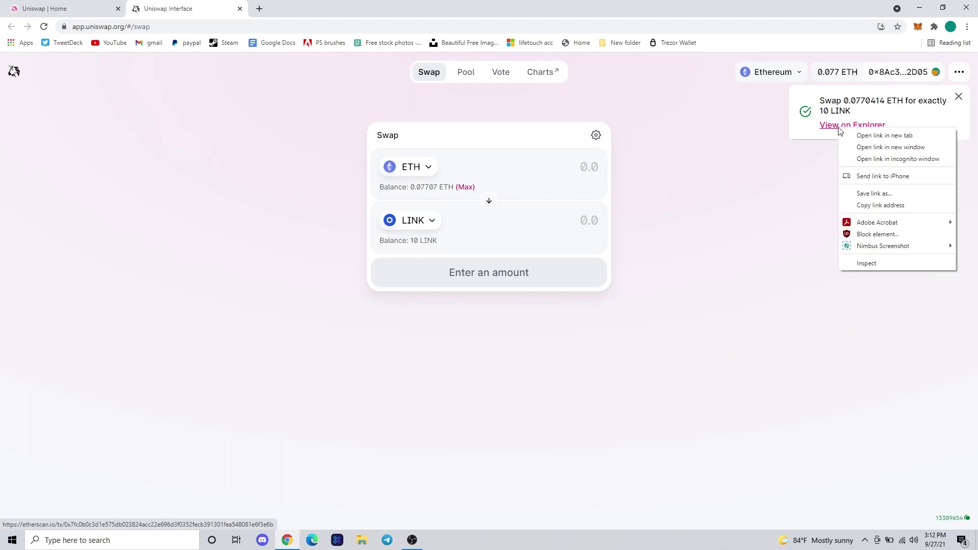
click(869, 136)
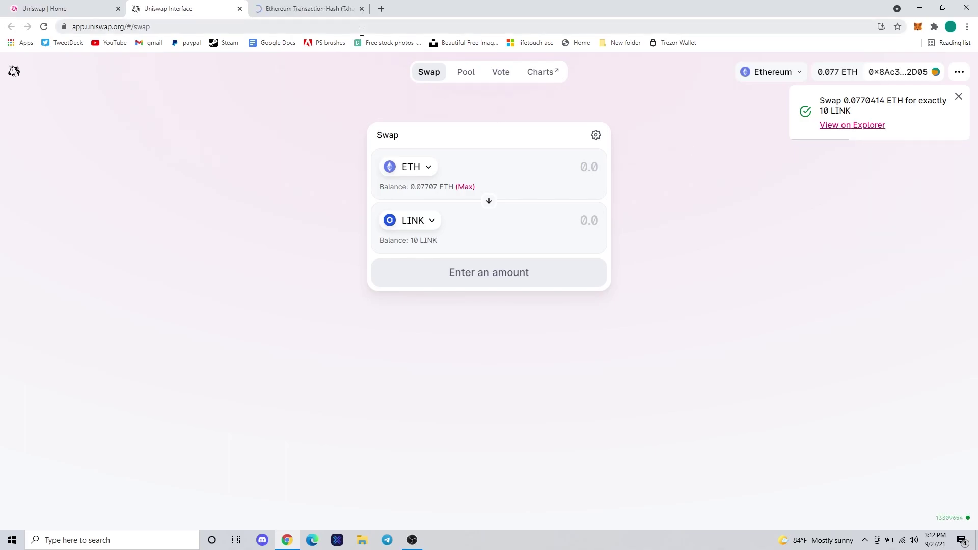
click(309, 7)
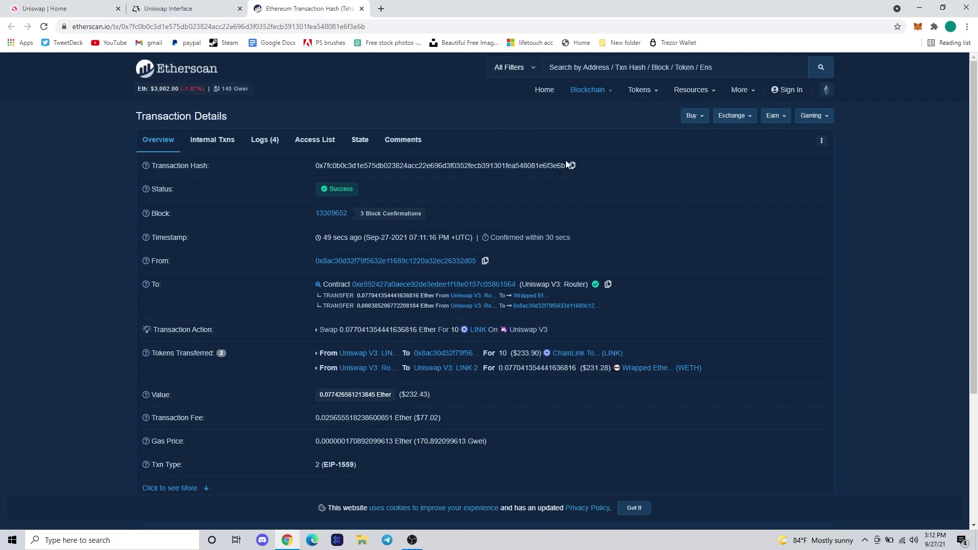
scroll(641, 228, down, 1)
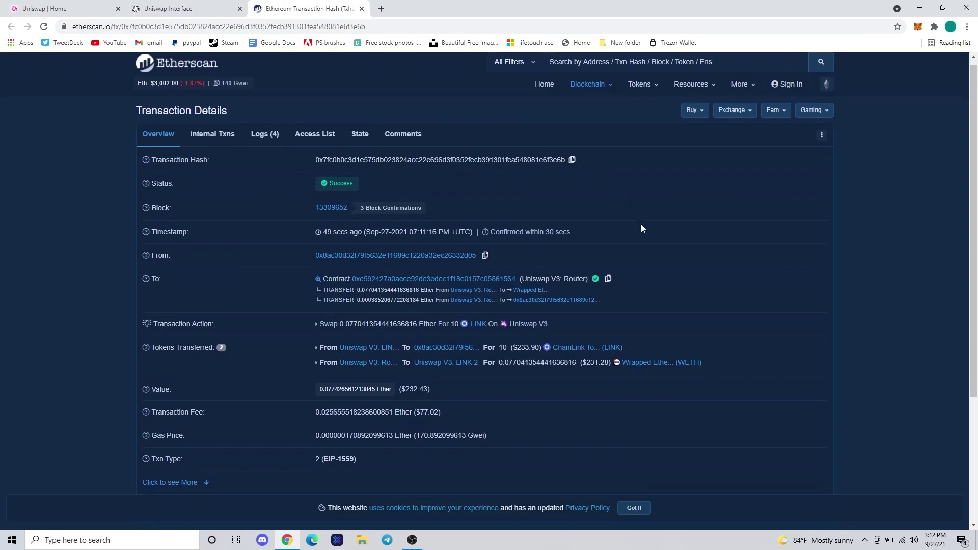
scroll(641, 228, down, 1)
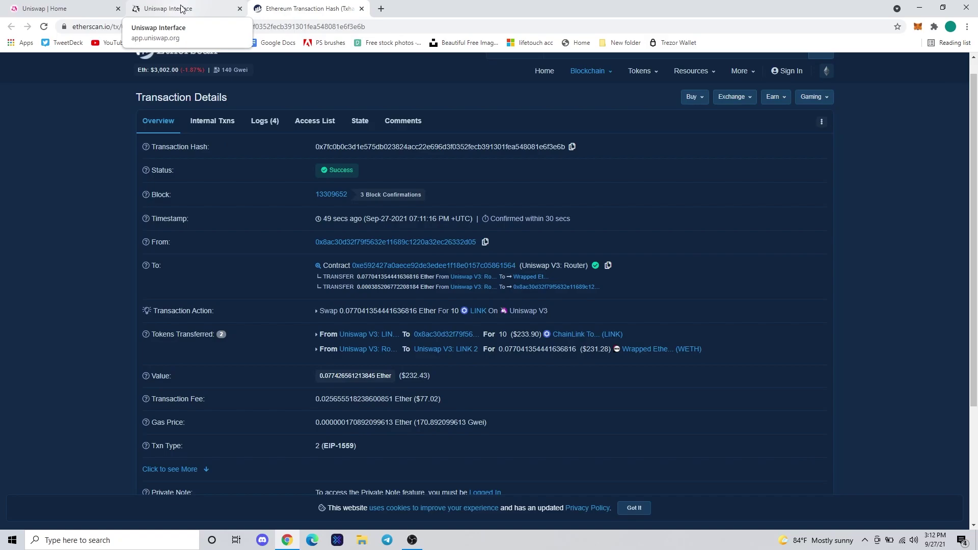
click(181, 8)
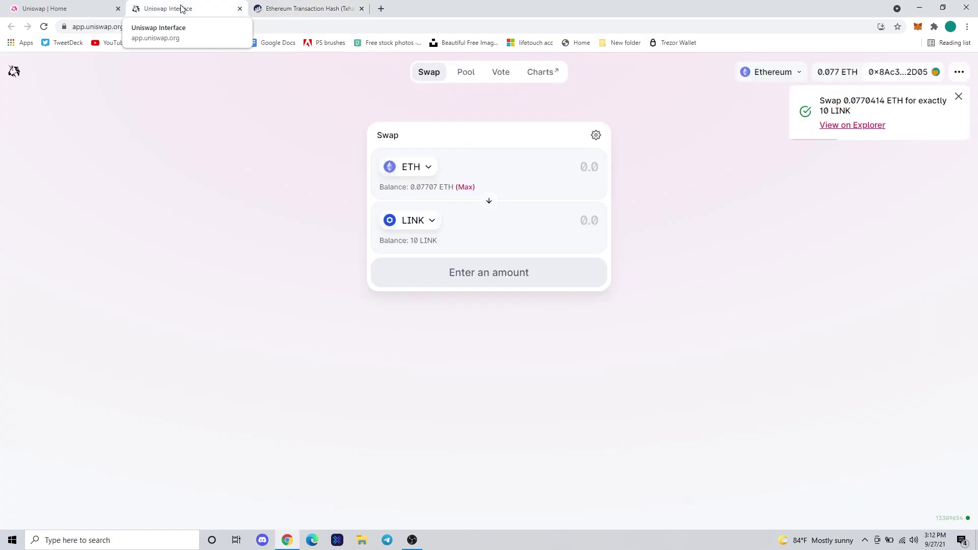
- Import MATIC as the token to receive and set the amount to 100 MATIC
click(419, 227)
text(matic)
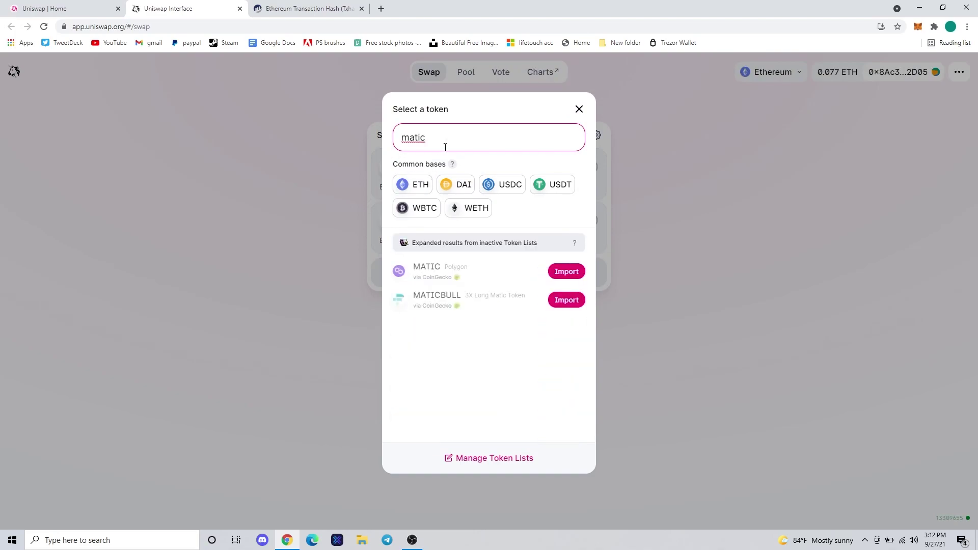
click(561, 274)
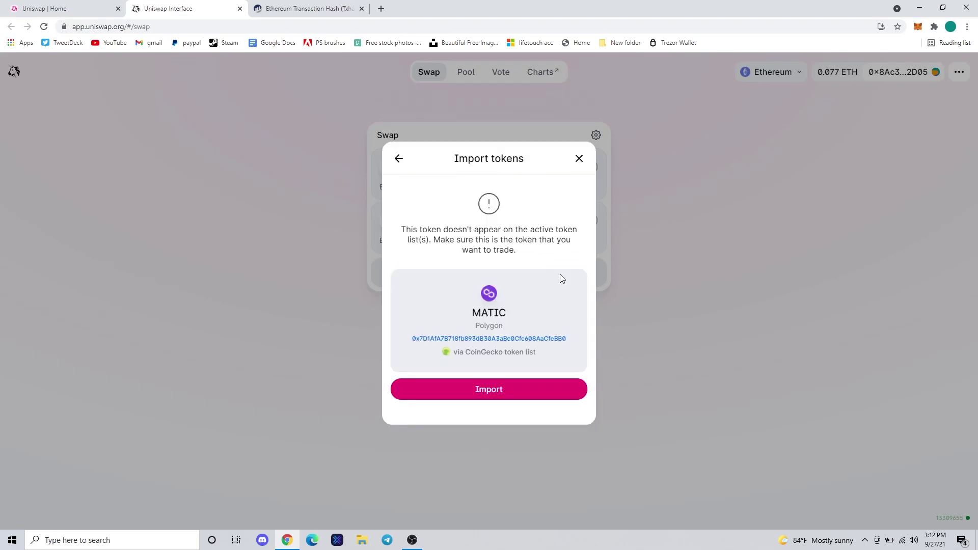
click(512, 390)
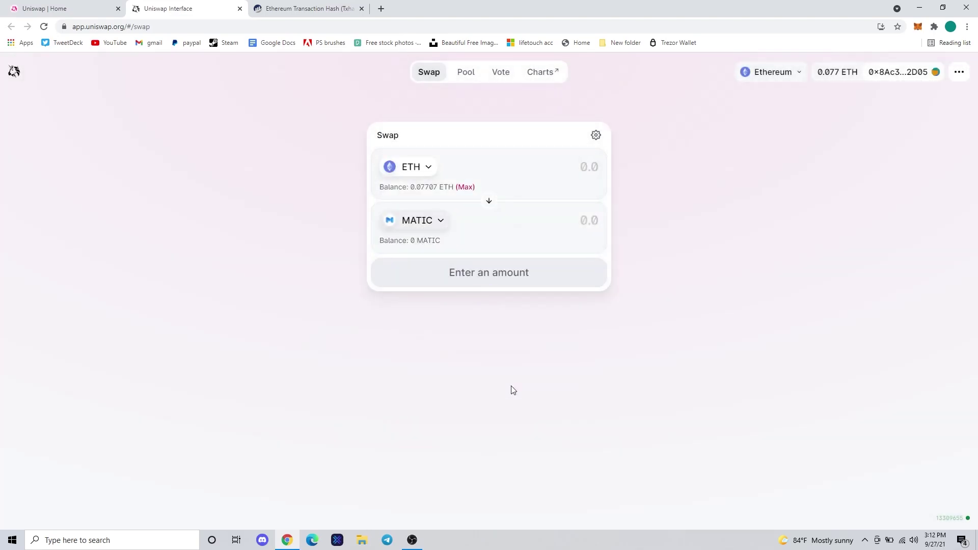
click(586, 221)
text(10)
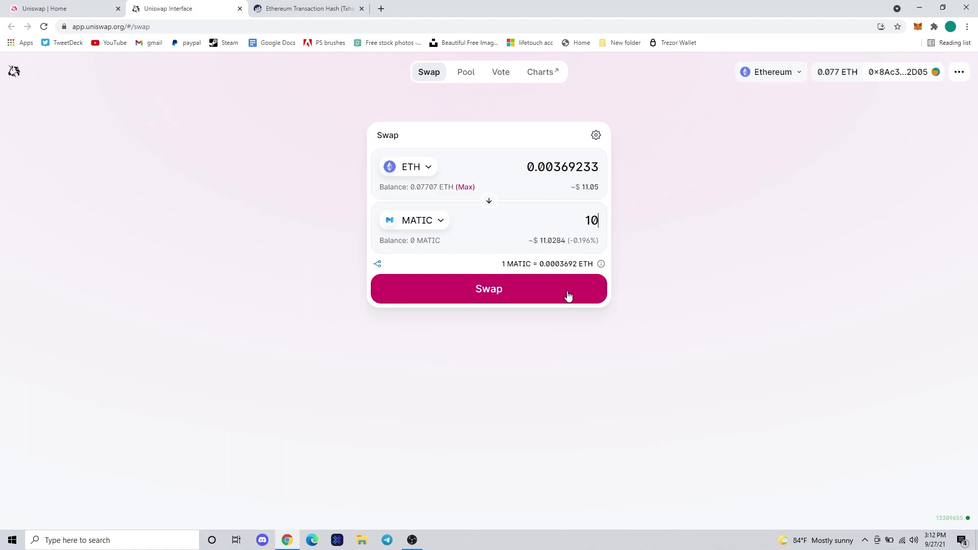
text(0)
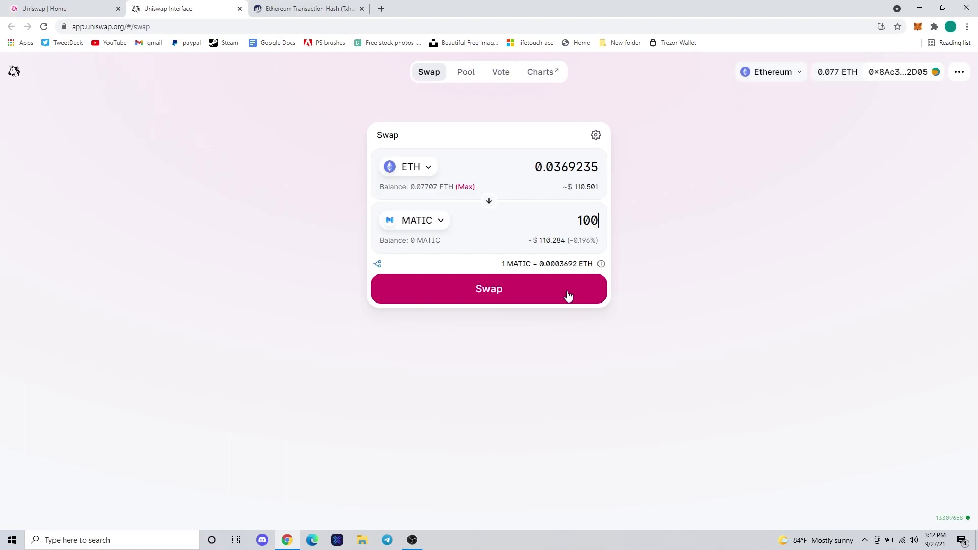
- Confirm the 0.0369235 ETH for 100 MATIC swap and approve it in MetaMask
click(568, 296)
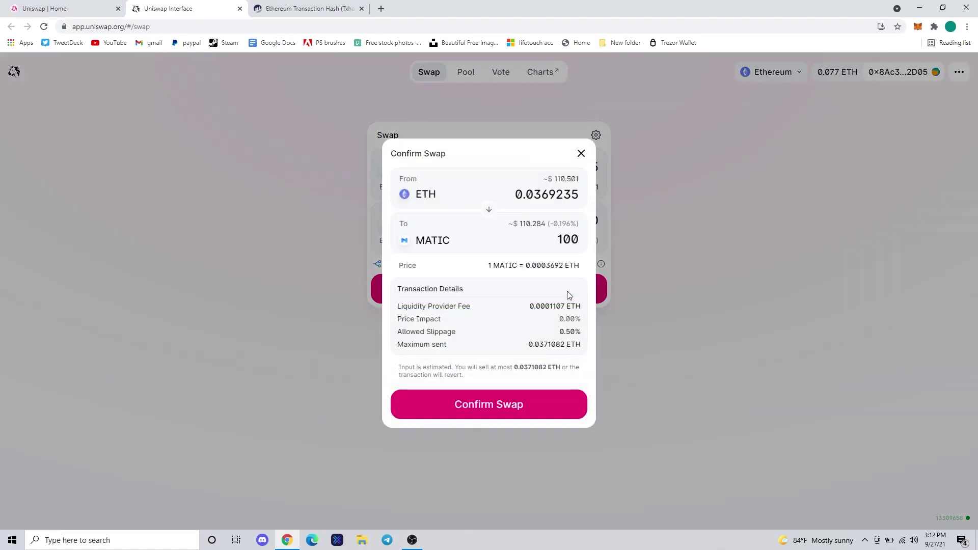
click(543, 405)
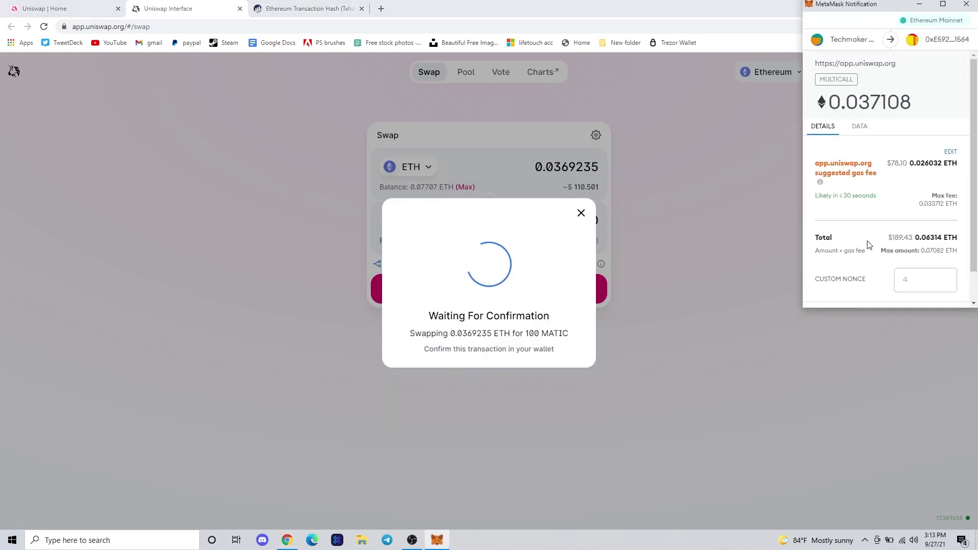
scroll(869, 245, down, 2)
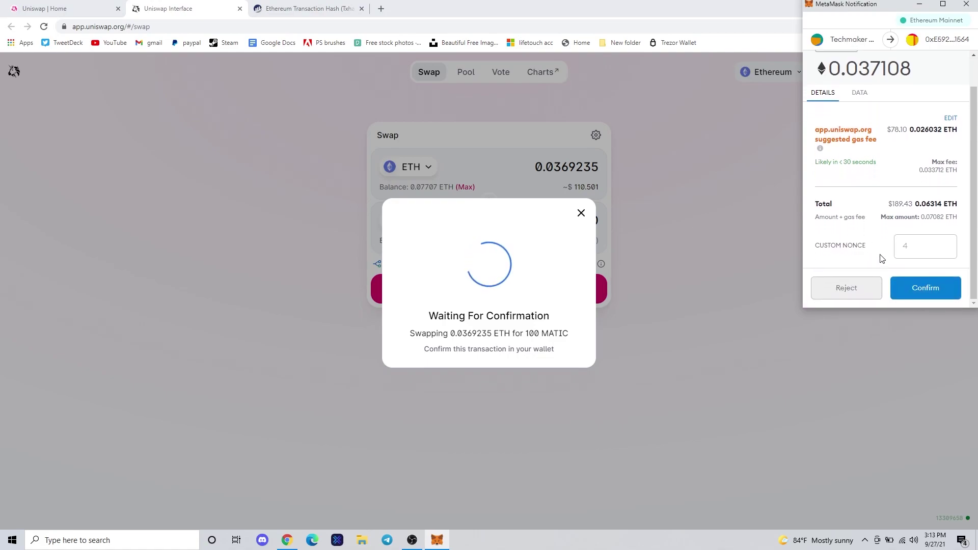
click(927, 295)
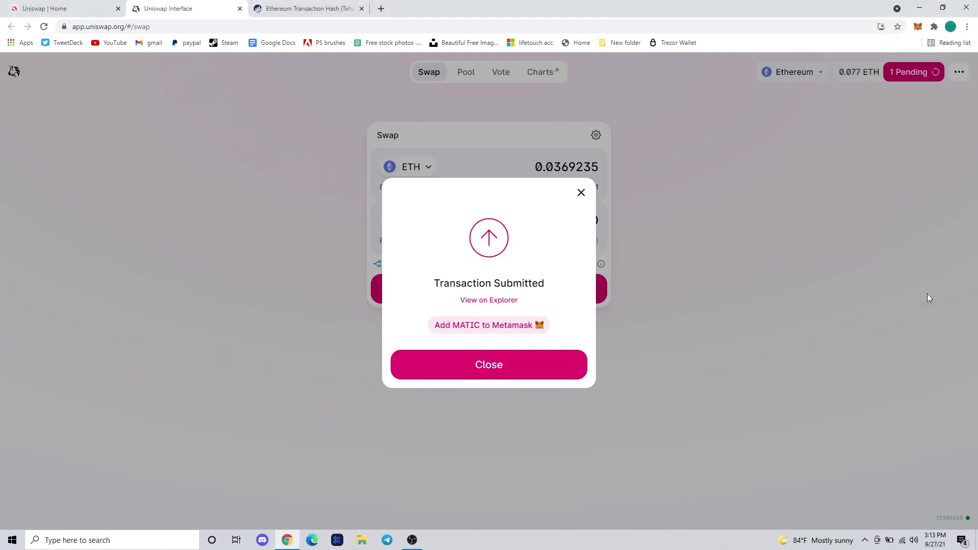
- Add MATIC to the MetaMask wallet and close the submitted-transaction notice
click(519, 334)
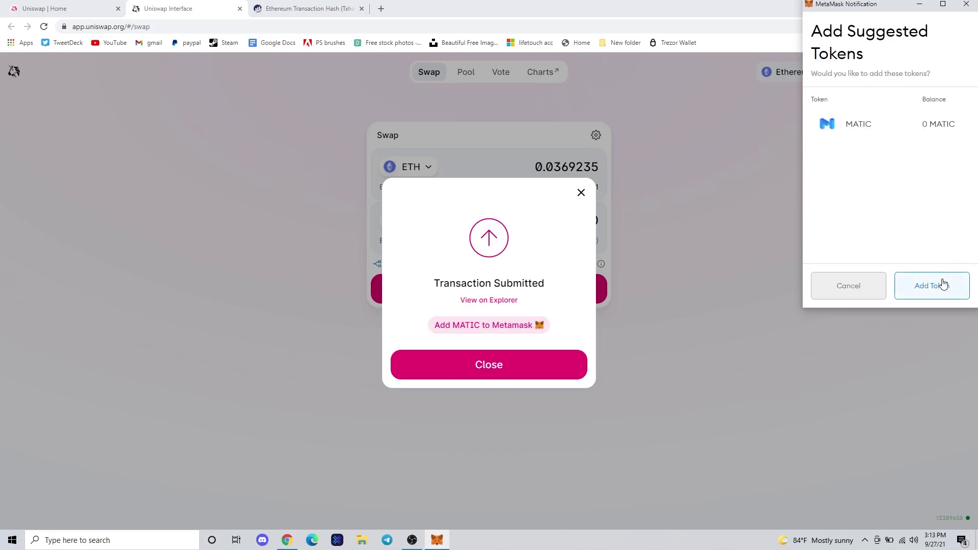
click(943, 284)
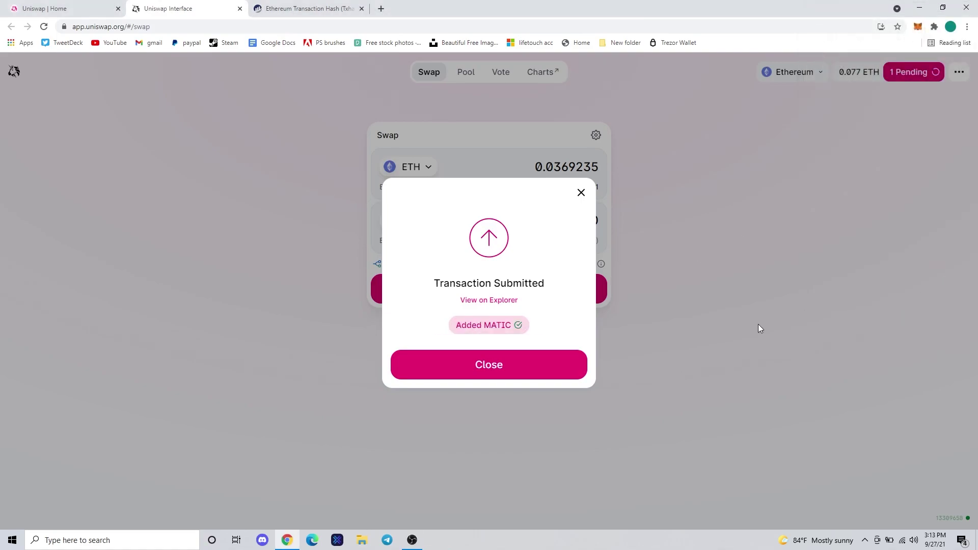
click(545, 366)
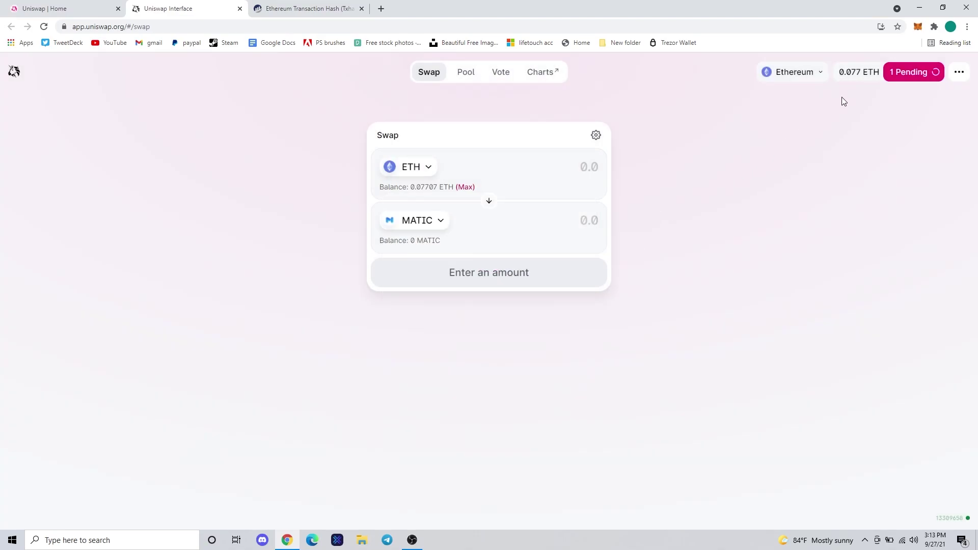
- Watch the pending MATIC swap succeed in the Account dialog, then close it
click(916, 80)
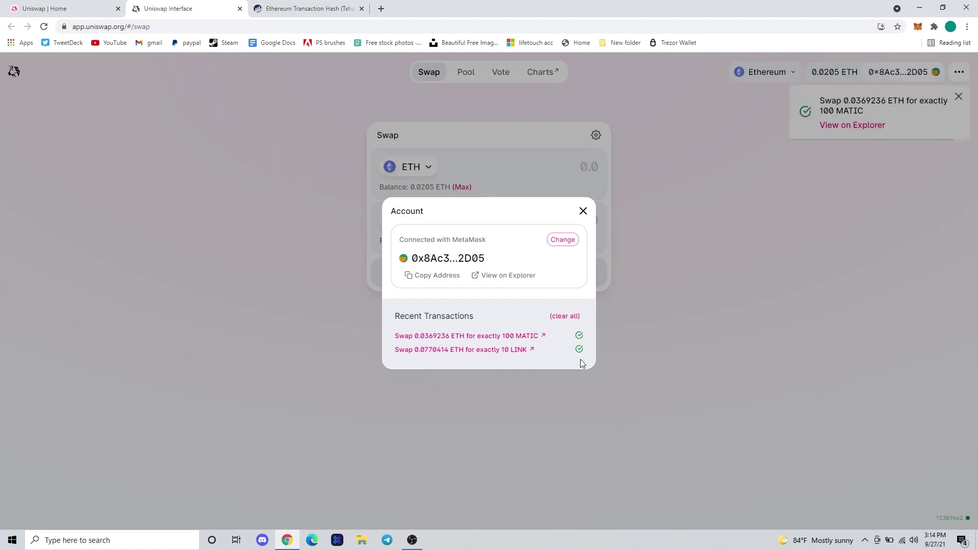
click(585, 214)
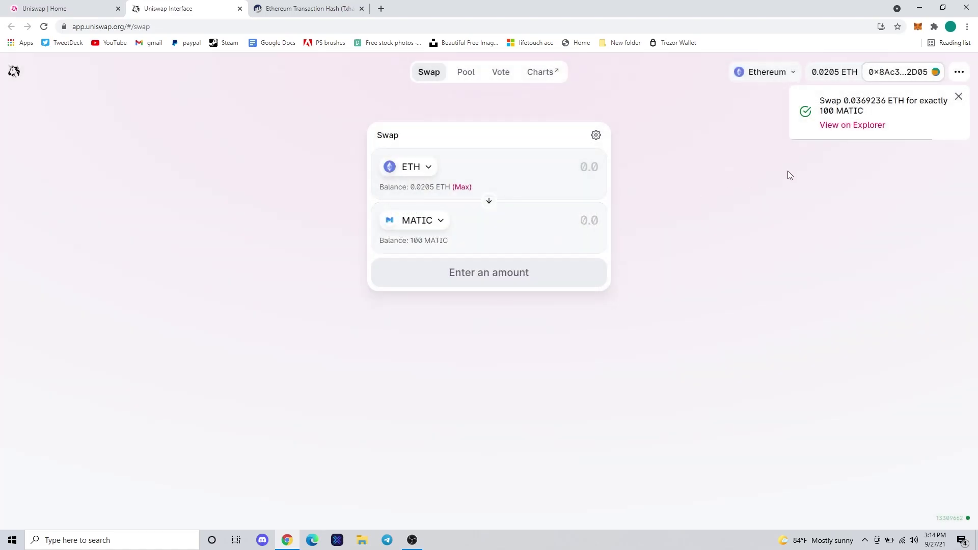
- Review the successful 100 MATIC swap on Etherscan and return to the Uniswap tab
click(849, 128)
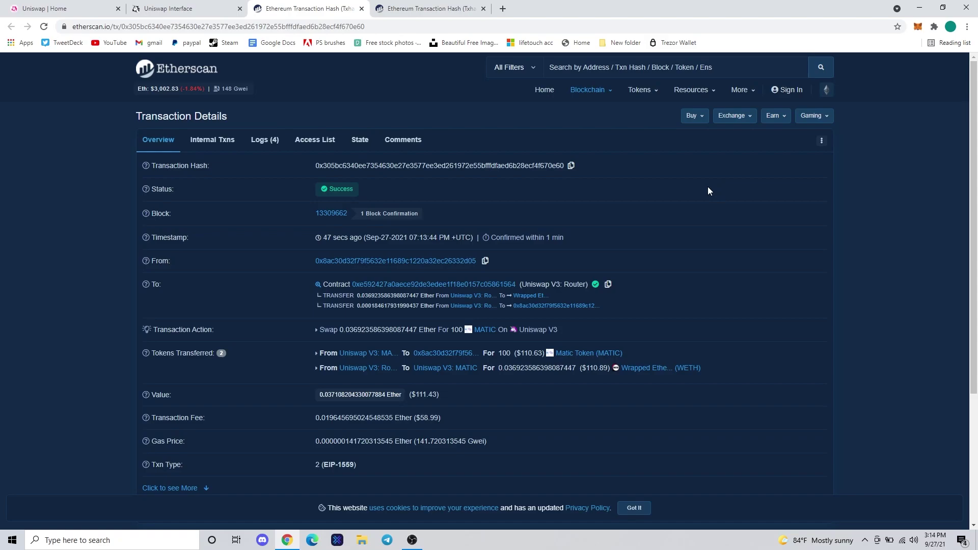
scroll(708, 191, down, 1)
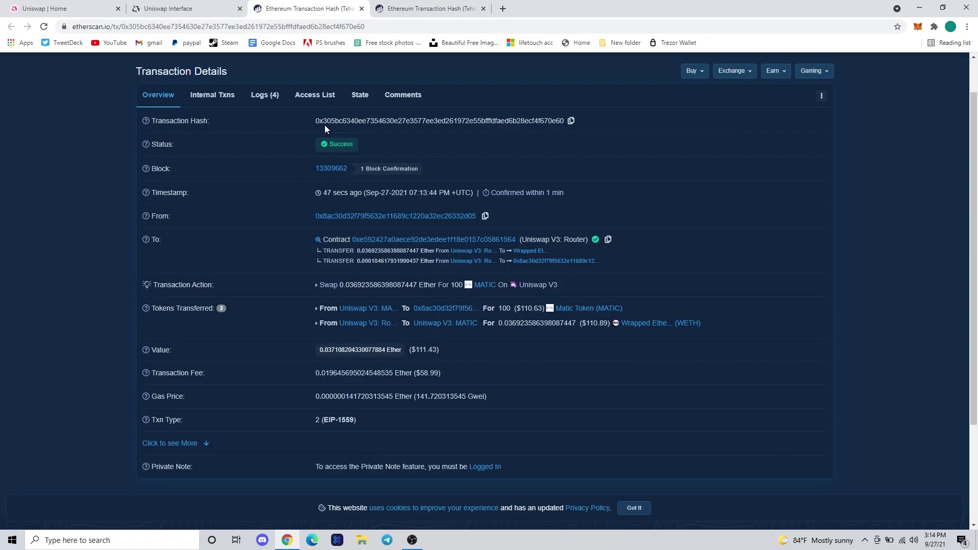
click(207, 5)
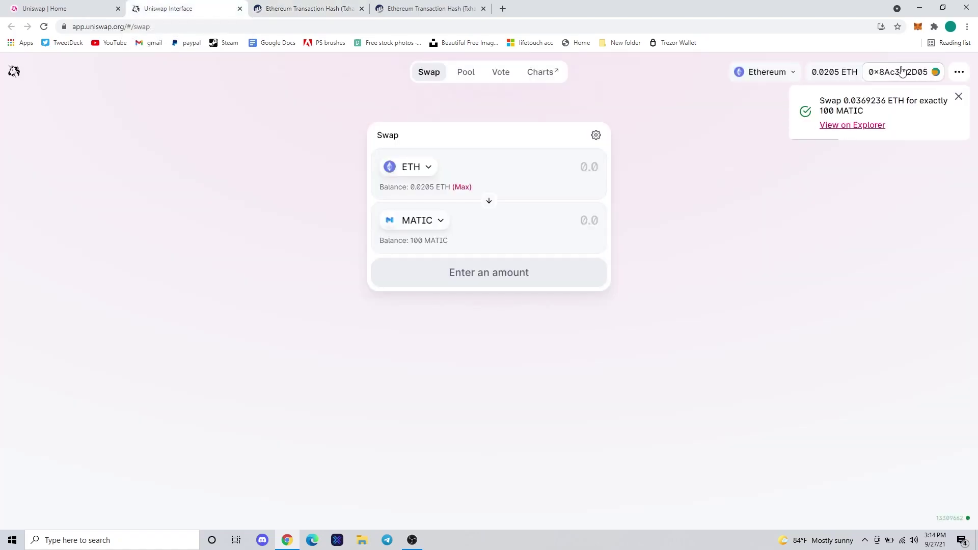
- Confirm MetaMask assets list 0.0205 ETH, 10 LINK and 100 MATIC, then reopen the wallet
click(918, 27)
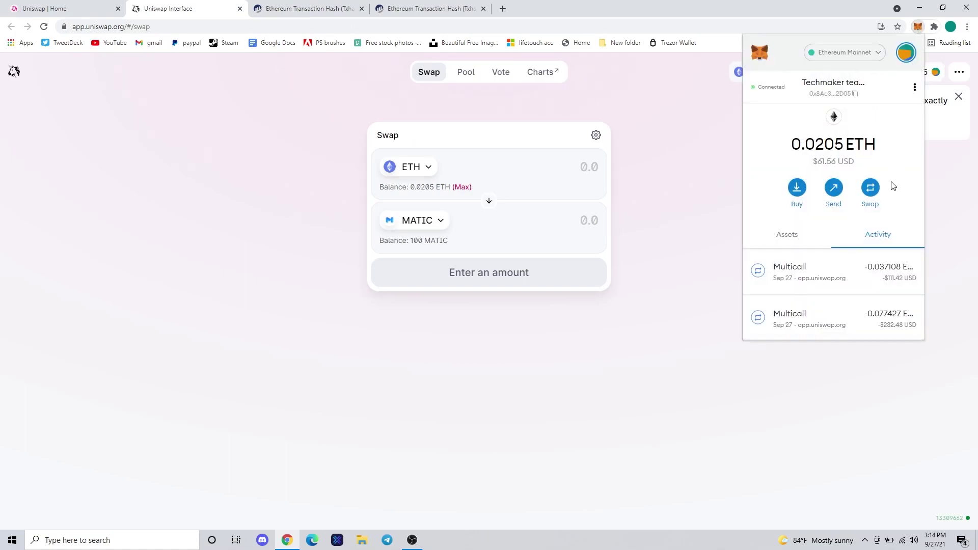
click(796, 240)
scroll(843, 284, down, 1)
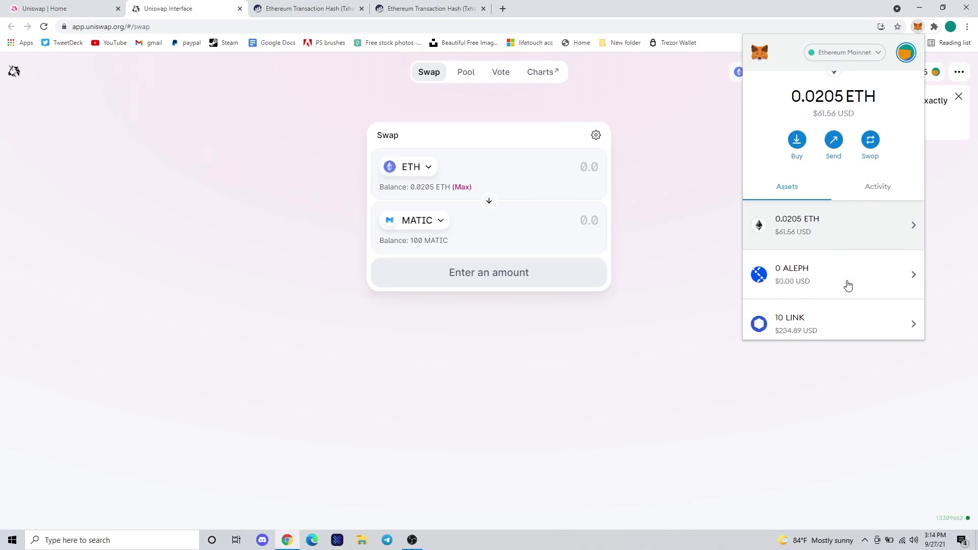
scroll(847, 285, down, 1)
scroll(847, 285, down, 1)
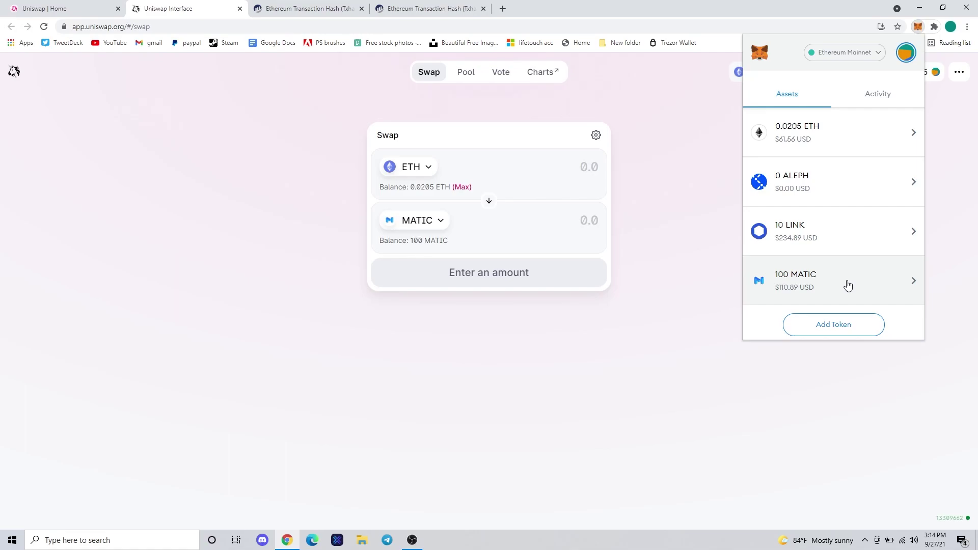
click(683, 254)
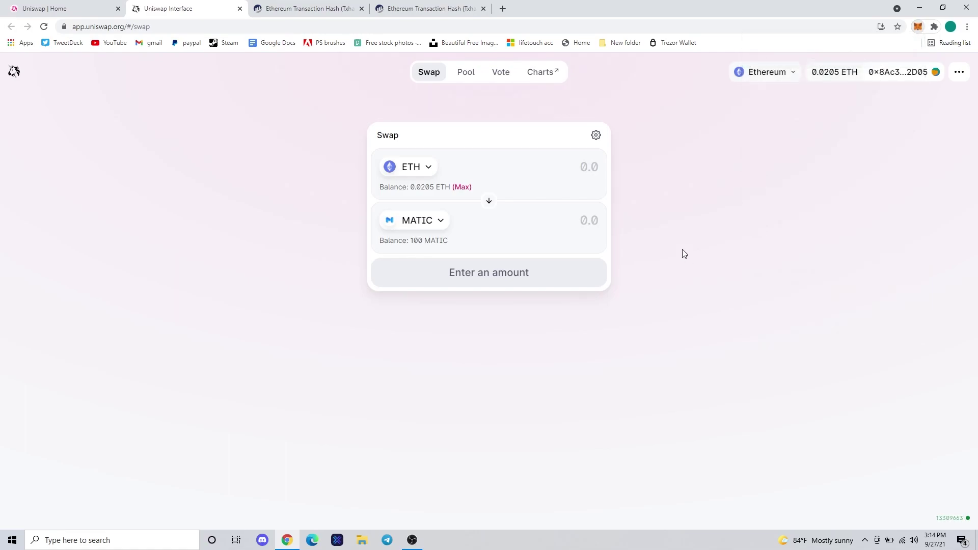
click(919, 27)
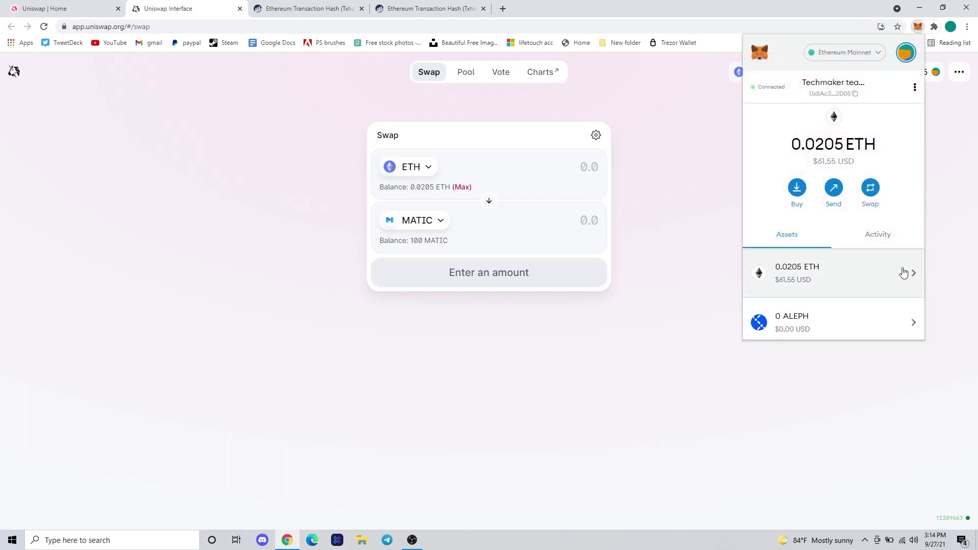